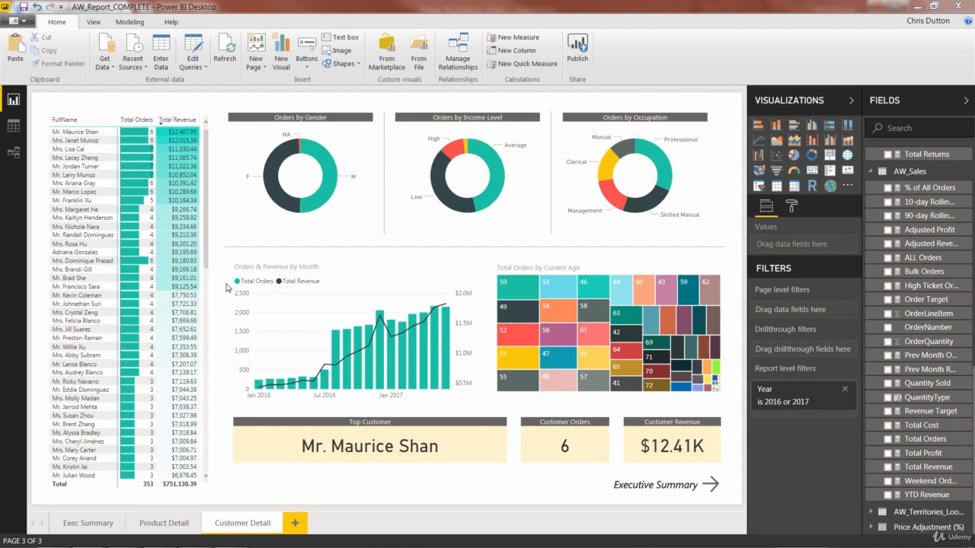
- Try adding Total Returns to the customer matrix's values and widening its column, then undo both changes
{"action": "left_click", "coordinate": [107, 113]}
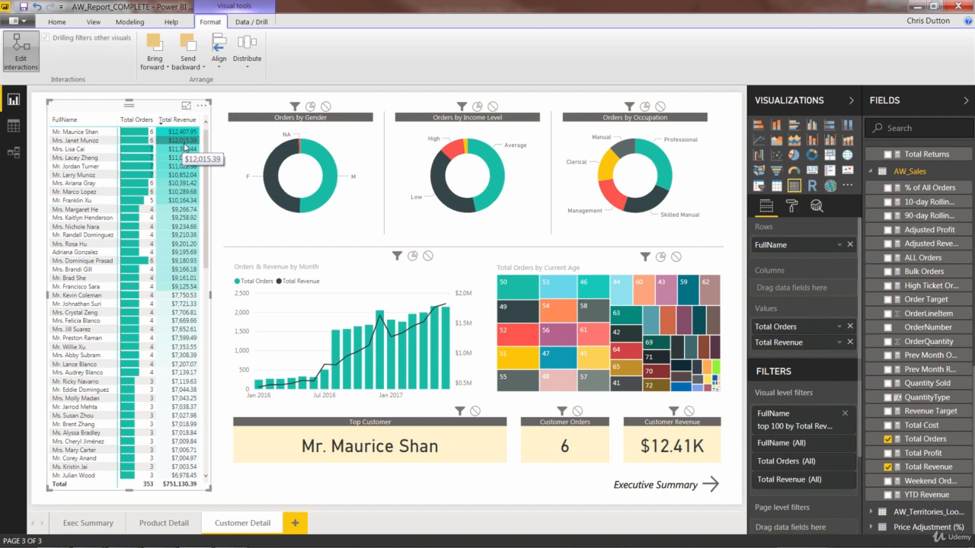
{"action": "scroll", "coordinate": [936, 307], "scroll_direction": "up", "scroll_amount": 3}
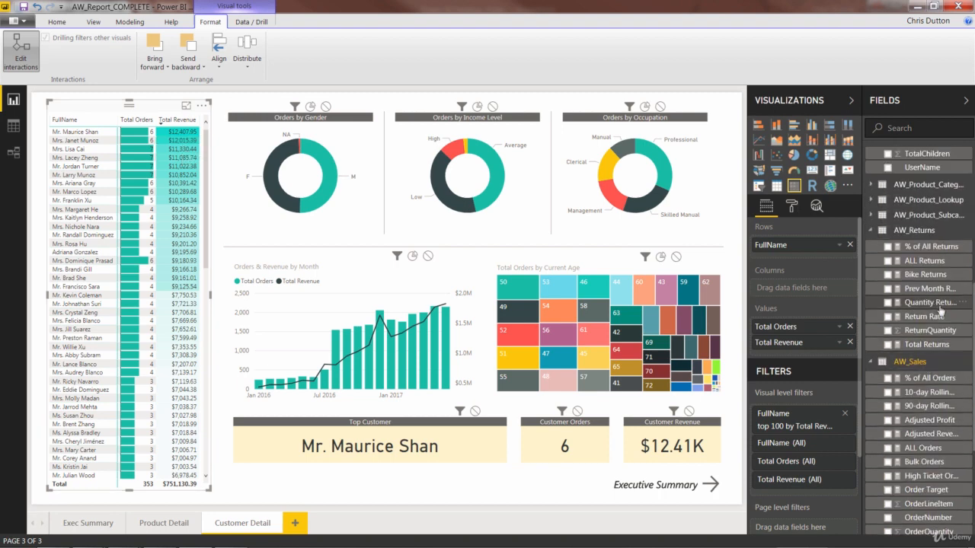
{"action": "left_click_drag", "start_coordinate": [935, 345], "coordinate": [762, 323]}
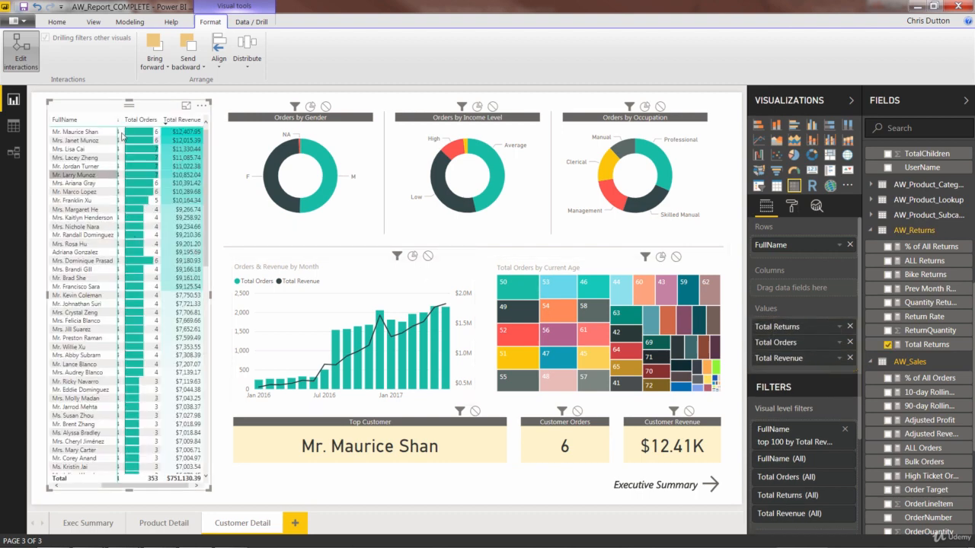
{"action": "left_click_drag", "start_coordinate": [211, 295], "coordinate": [247, 295]}
{"action": "left_click", "coordinate": [260, 236]}
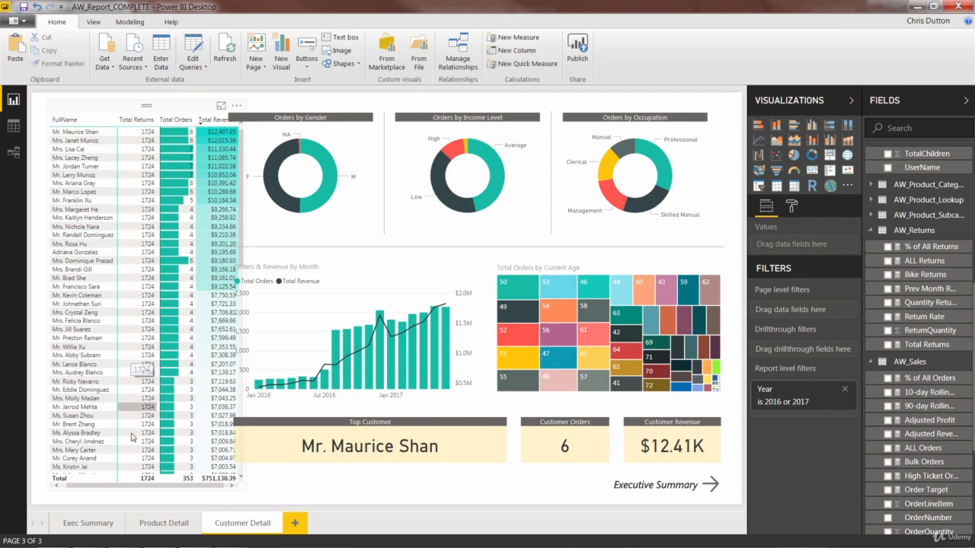
{"action": "key", "text": "ctrl+z"}
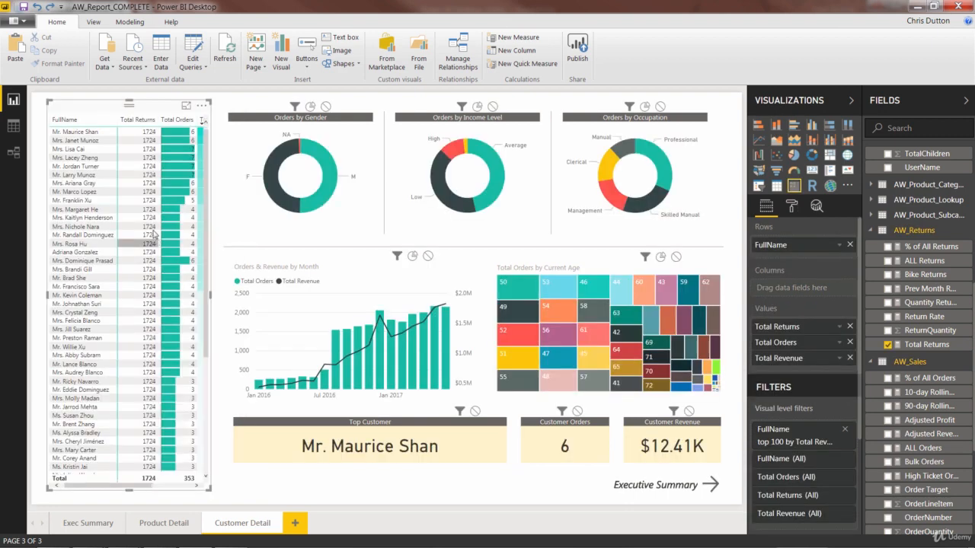
{"action": "key", "text": "ctrl+z"}
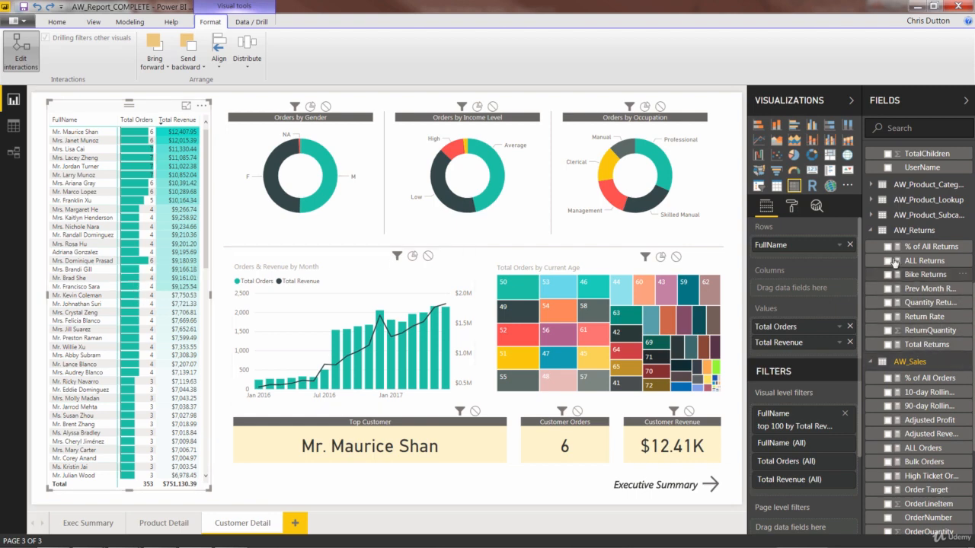
- Toggle the matrix's Total Revenue sort to ascending and back to descending
{"action": "left_click", "coordinate": [871, 232]}
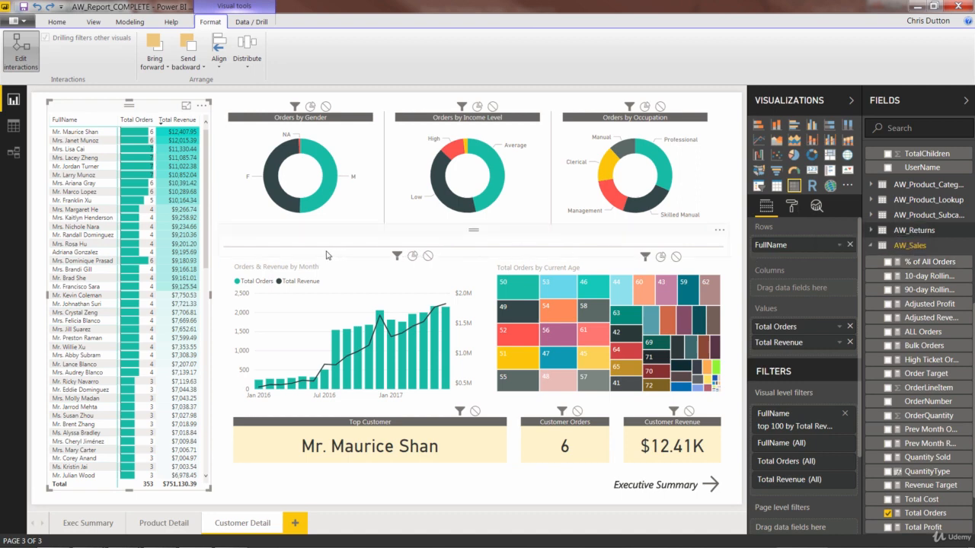
{"action": "left_click", "coordinate": [174, 123]}
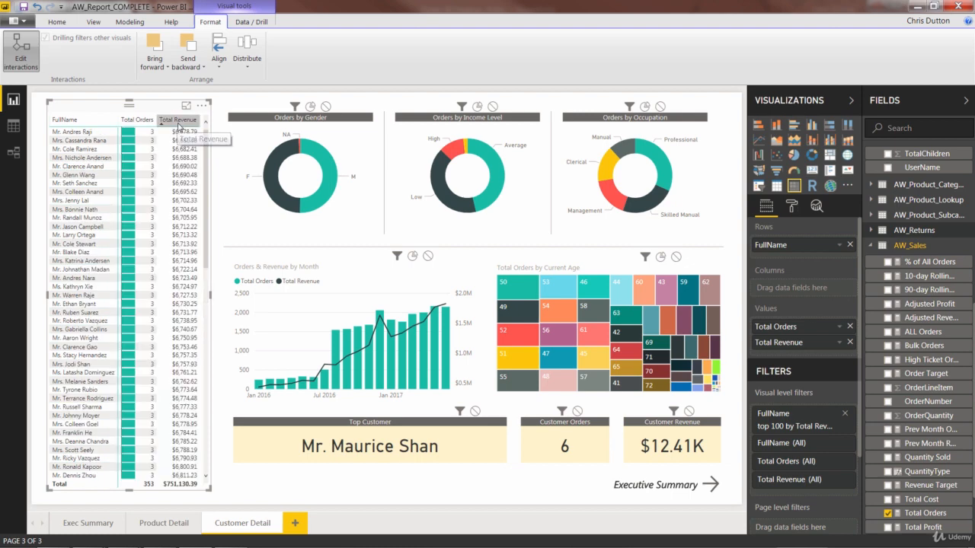
{"action": "left_click", "coordinate": [178, 123]}
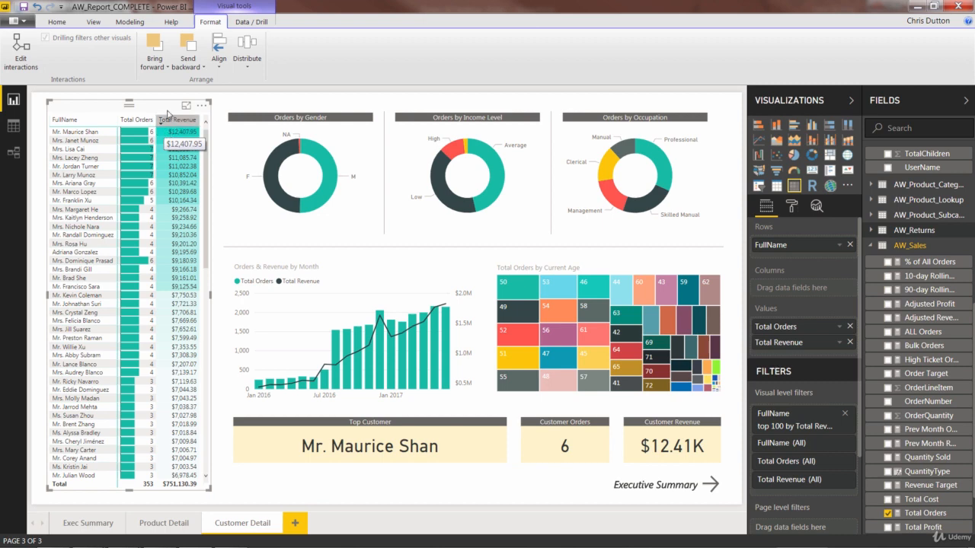
- Inspect the matrix's conditional formatting background color scale settings for Total Revenue
{"action": "left_click", "coordinate": [791, 207]}
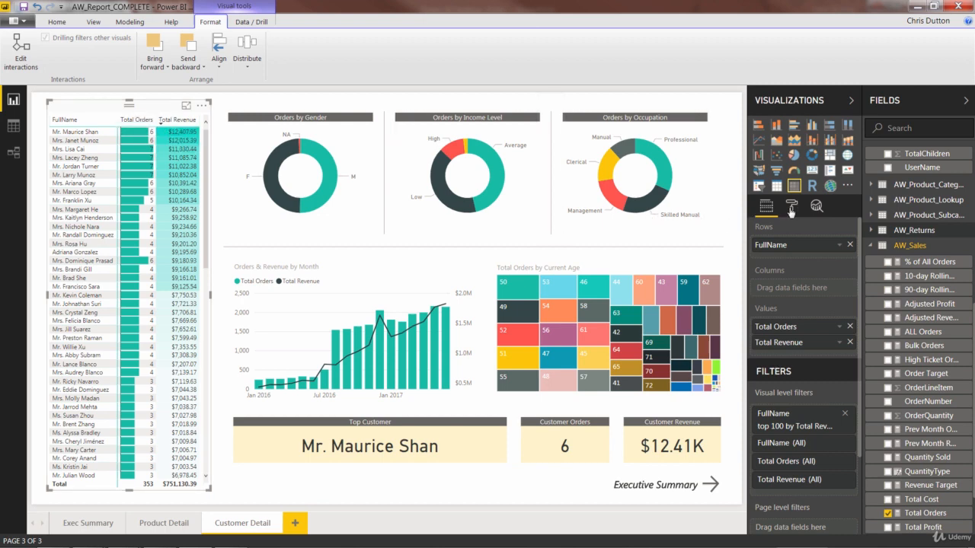
{"action": "scroll", "coordinate": [792, 403], "scroll_direction": "down", "scroll_amount": 1}
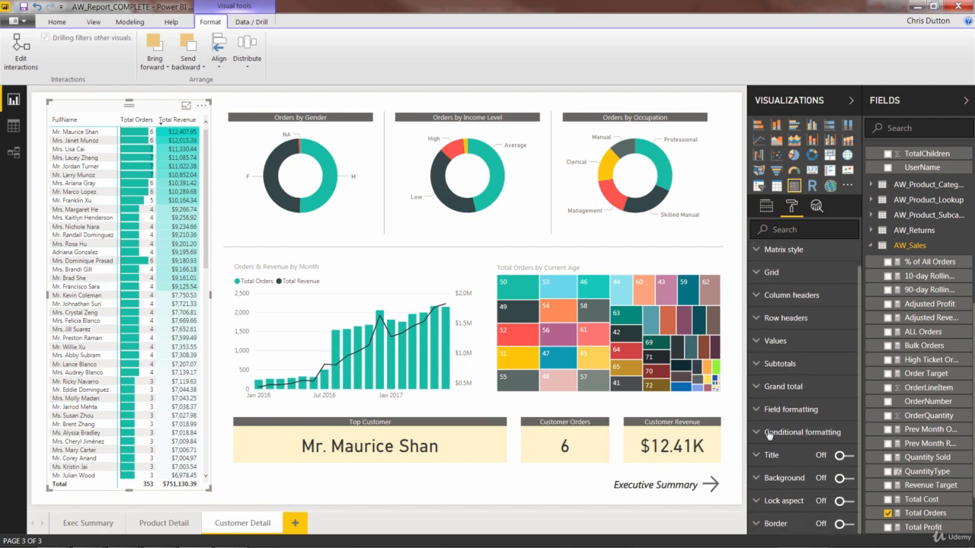
{"action": "left_click", "coordinate": [768, 434]}
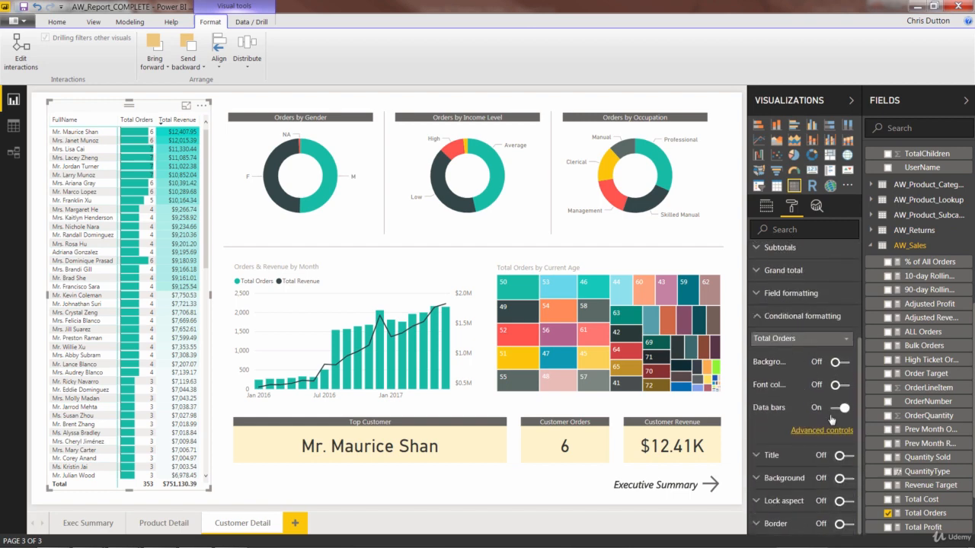
{"action": "left_click", "coordinate": [821, 341]}
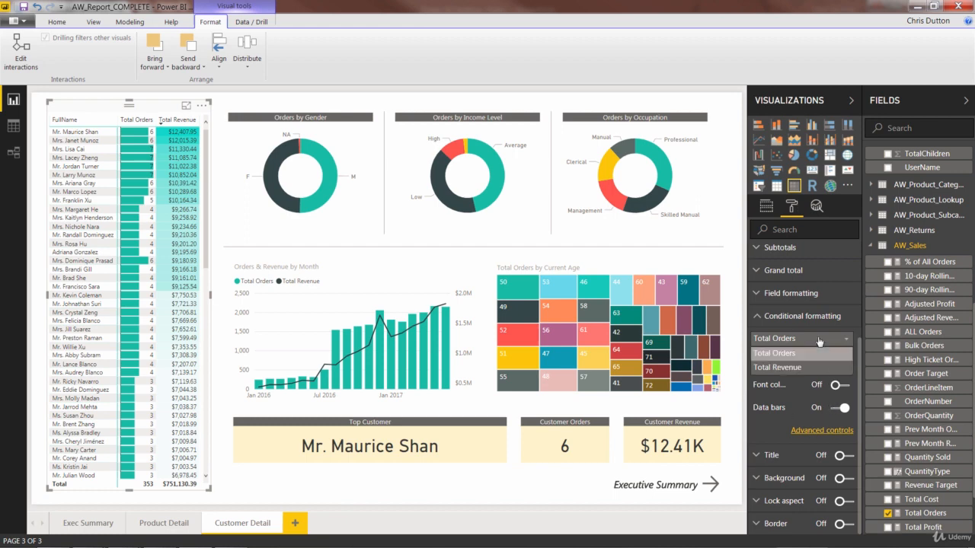
{"action": "left_click", "coordinate": [793, 364]}
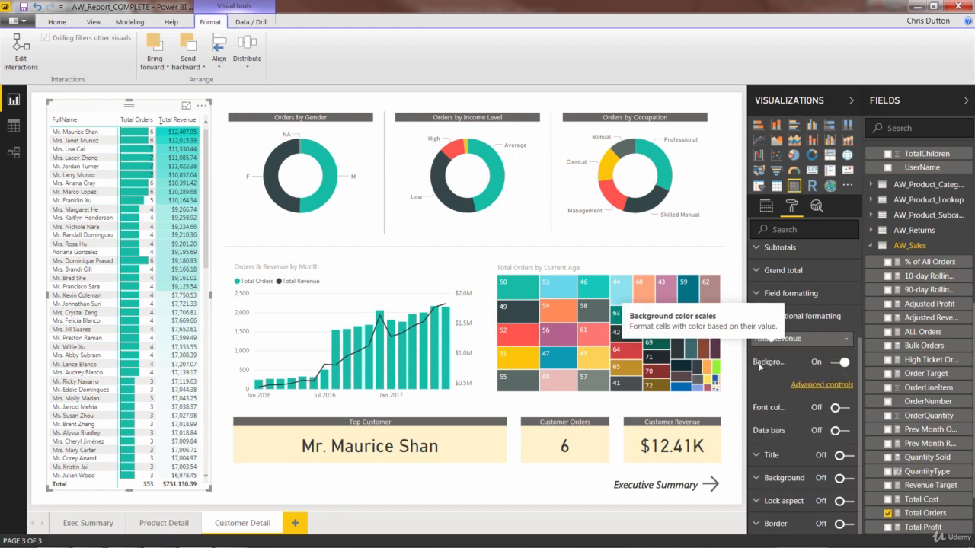
{"action": "left_click", "coordinate": [820, 384]}
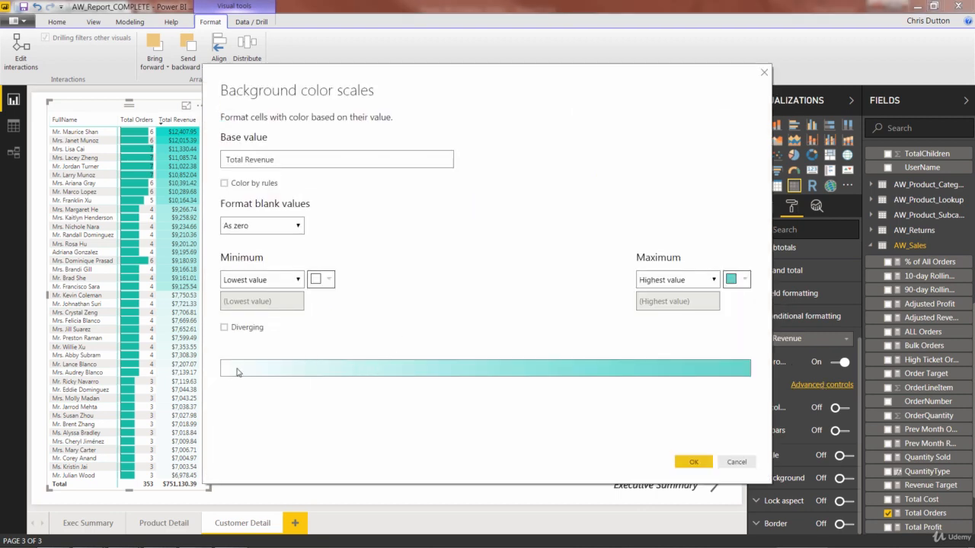
{"action": "left_click", "coordinate": [693, 462]}
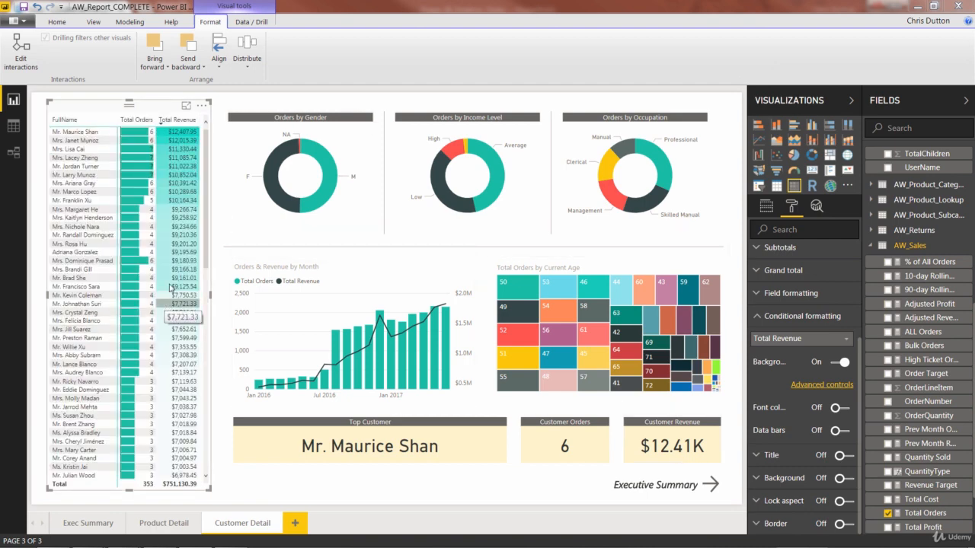
- Examine the interactions between the customer matrix and the donut charts, including selecting a customer row to cross-filter
{"action": "left_click", "coordinate": [311, 111]}
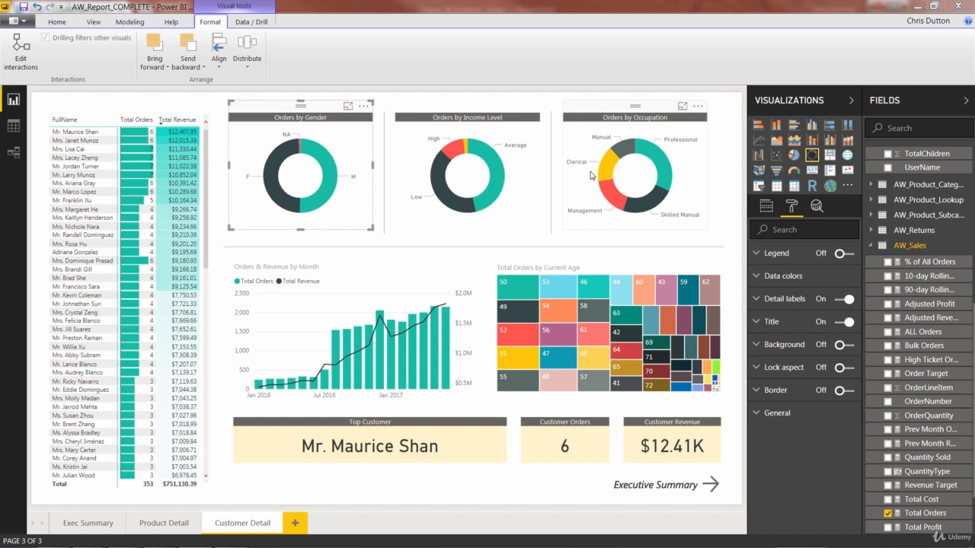
{"action": "left_click", "coordinate": [140, 111]}
{"action": "left_click", "coordinate": [20, 52]}
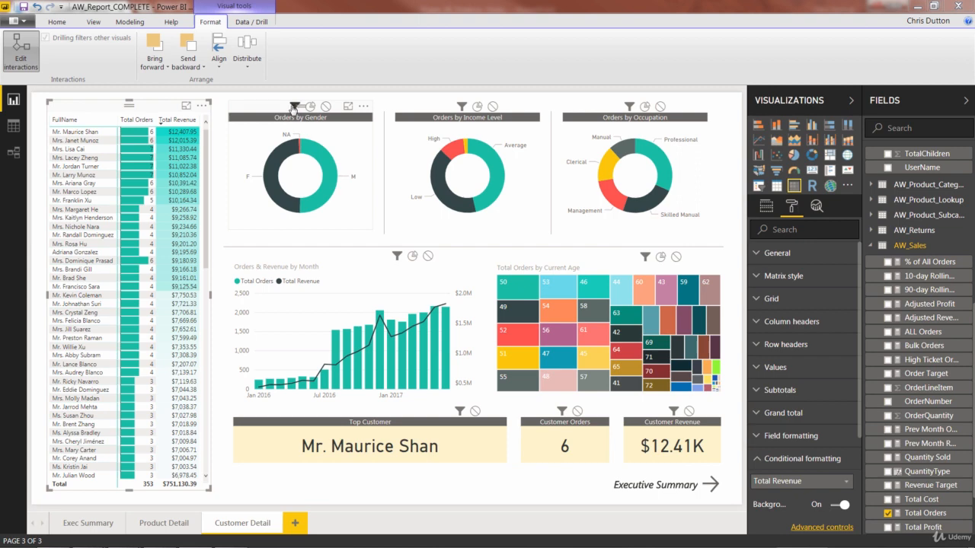
{"action": "left_click", "coordinate": [254, 107]}
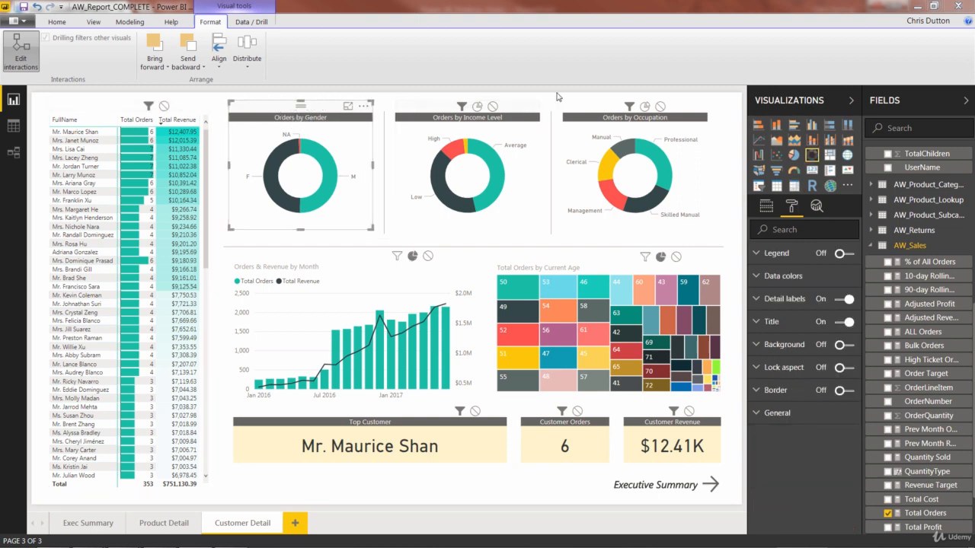
{"action": "left_click", "coordinate": [439, 108]}
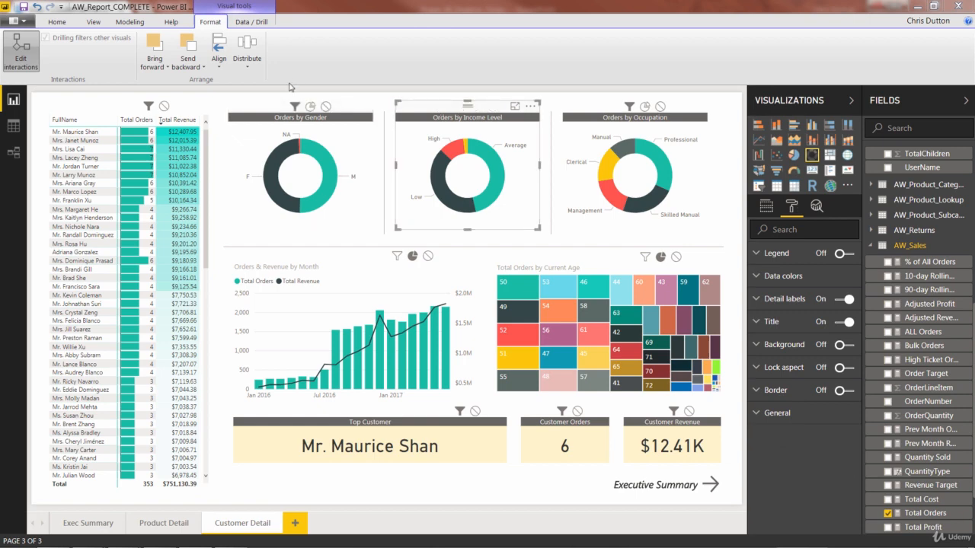
{"action": "left_click", "coordinate": [595, 109]}
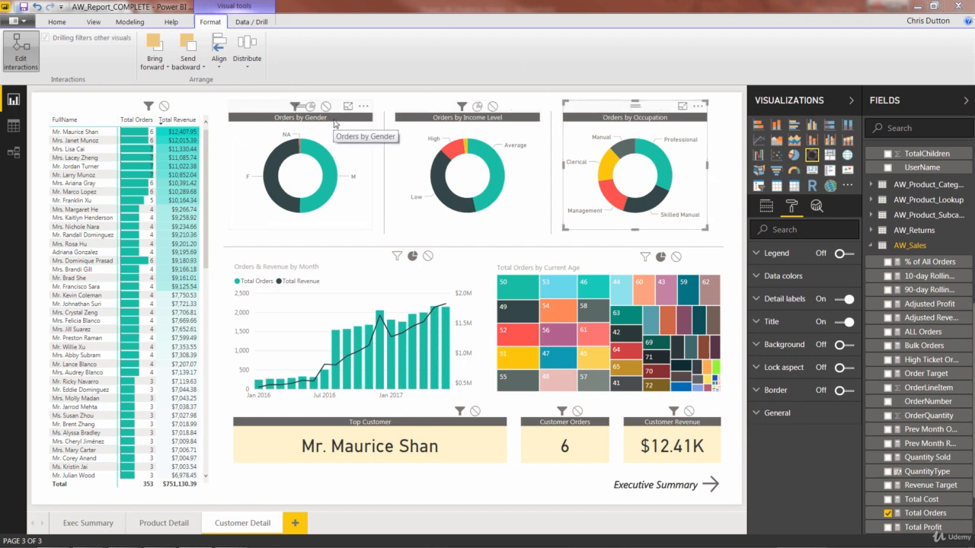
{"action": "left_click", "coordinate": [23, 50]}
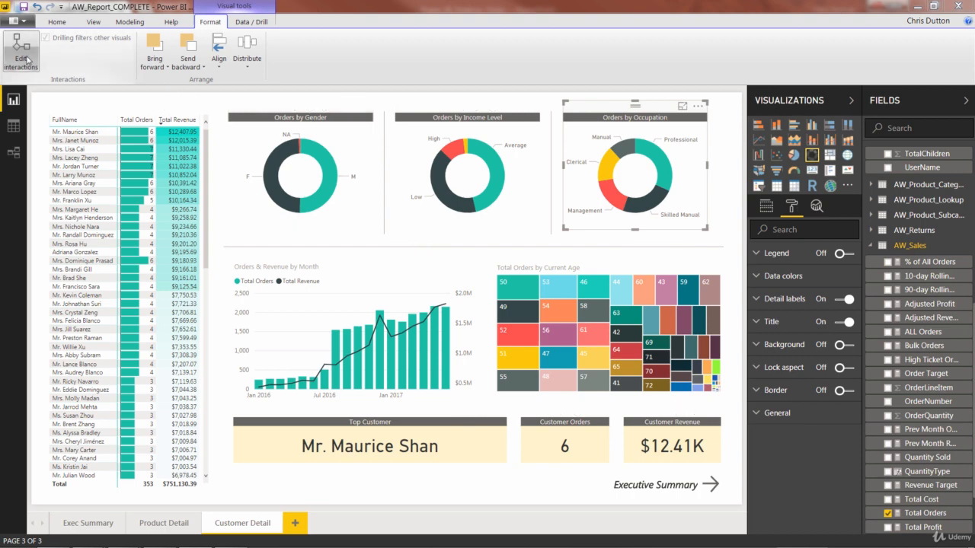
{"action": "left_click", "coordinate": [90, 133]}
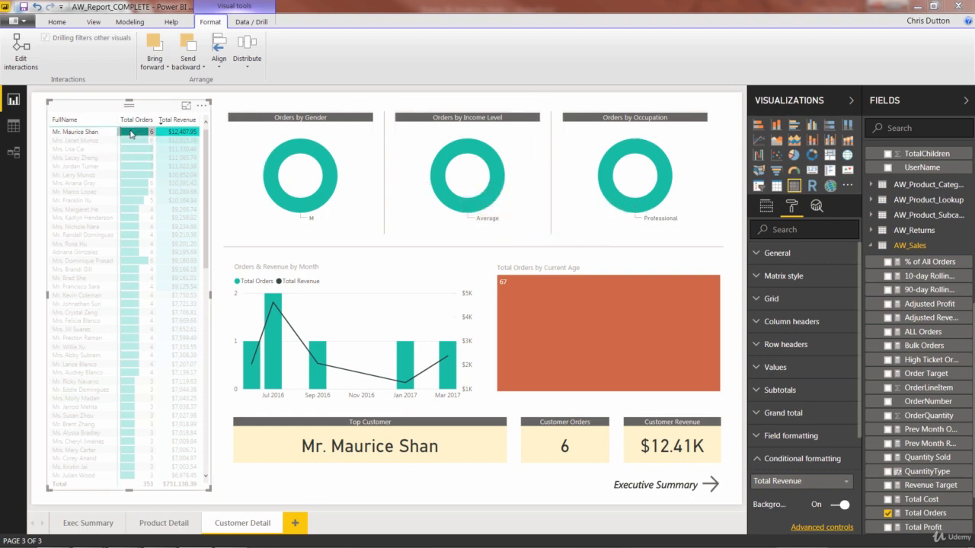
- Select the three donut charts, align them to the top and distribute them horizontally
{"action": "left_click", "coordinate": [300, 180]}
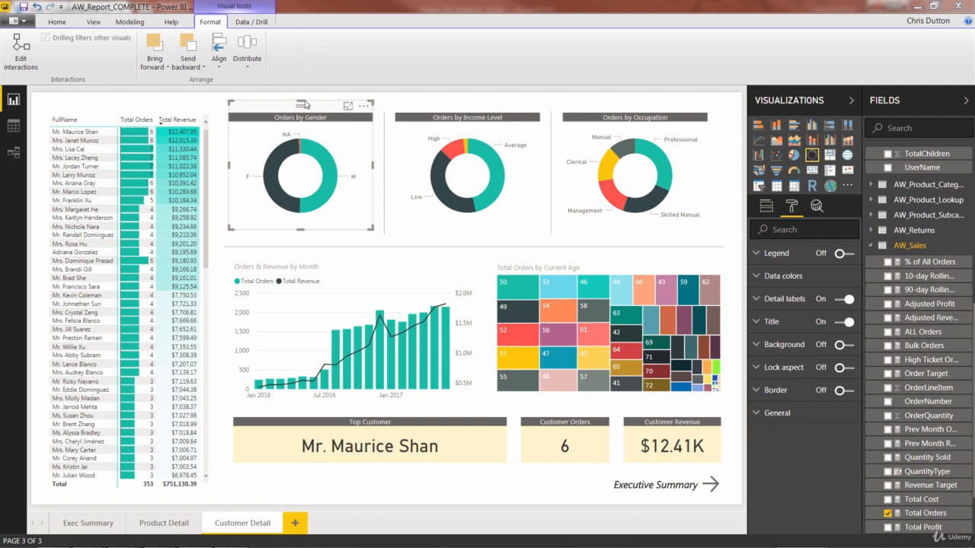
{"action": "left_click", "coordinate": [436, 114], "text": "ctrl"}
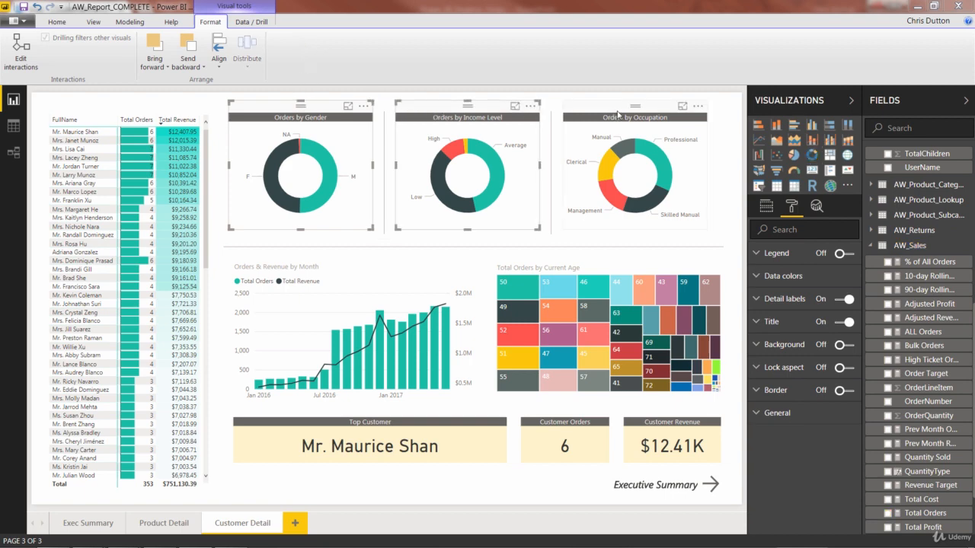
{"action": "left_click", "coordinate": [618, 114], "text": "ctrl"}
{"action": "left_click", "coordinate": [219, 64]}
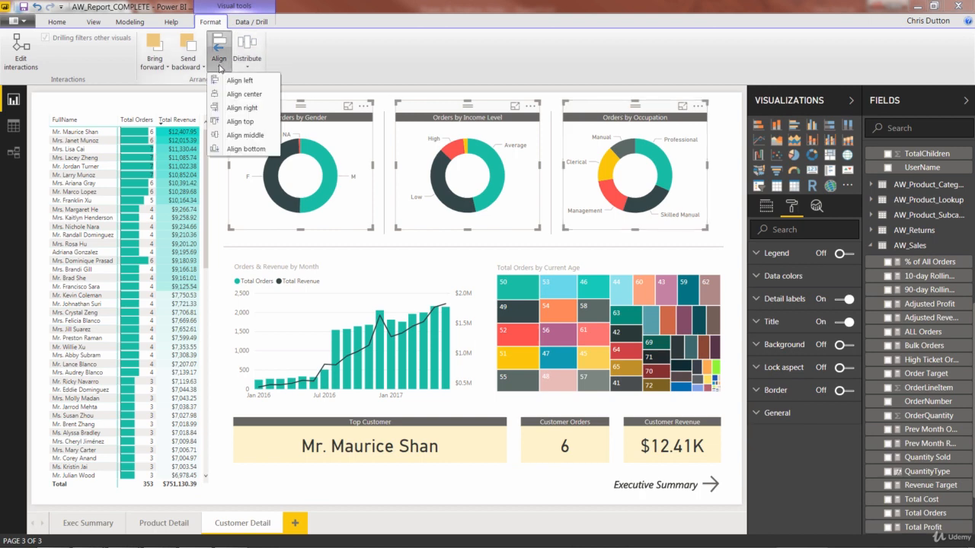
{"action": "left_click", "coordinate": [239, 122]}
{"action": "left_click", "coordinate": [247, 53]}
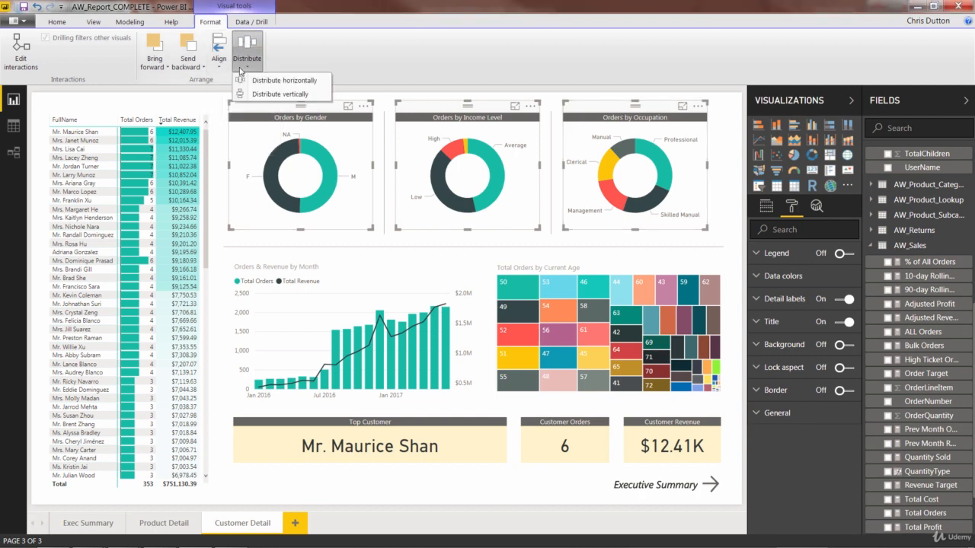
{"action": "left_click", "coordinate": [281, 81]}
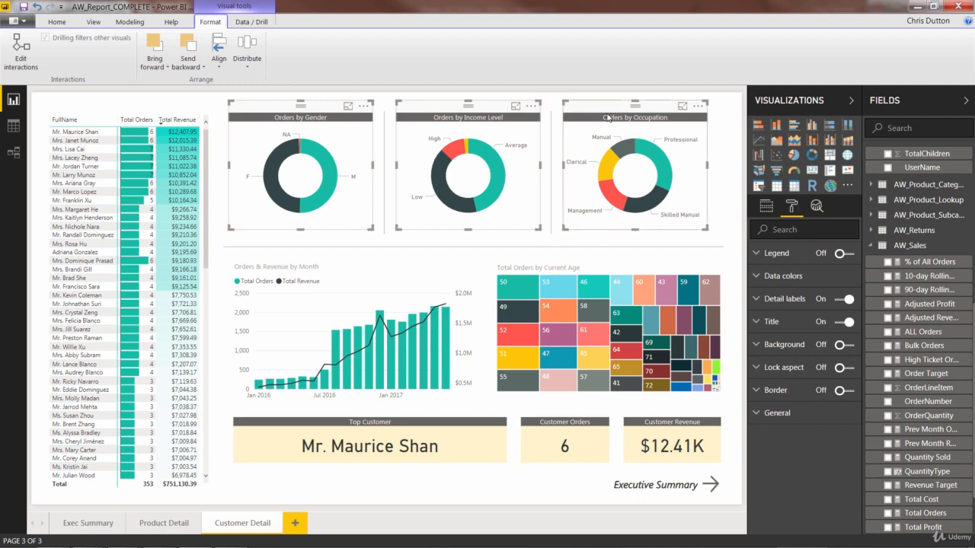
{"action": "left_click", "coordinate": [719, 180]}
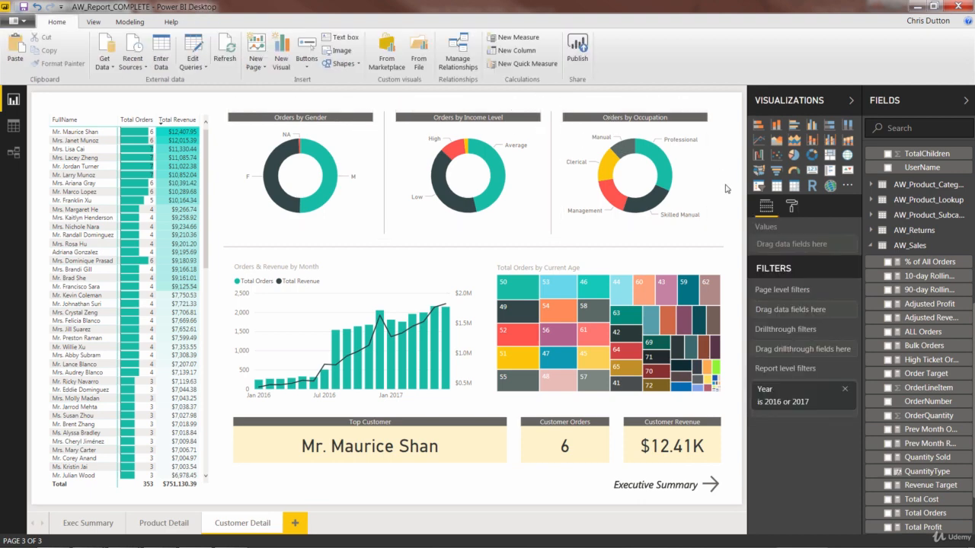
- Check the Start of Month axis field options on the Orders & Revenue by Month chart
{"action": "left_click", "coordinate": [384, 265]}
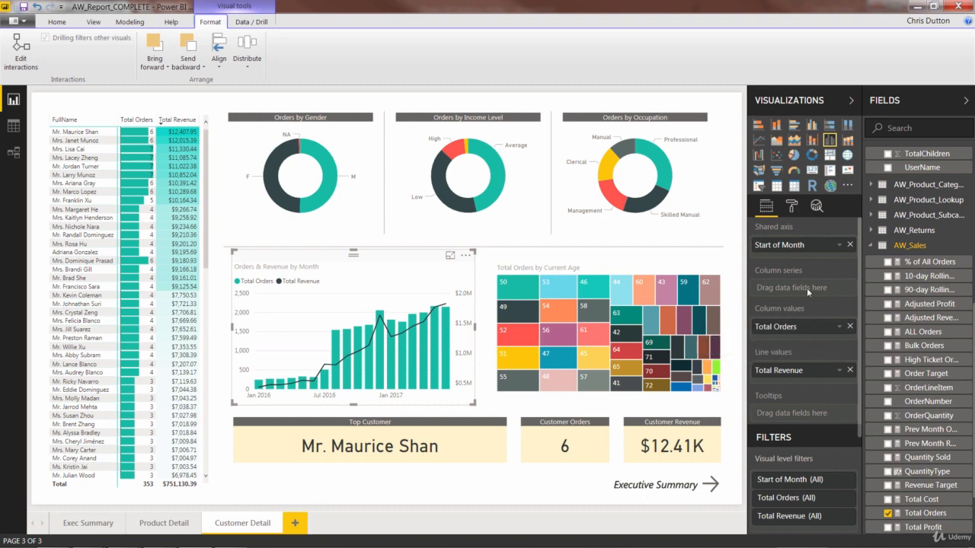
{"action": "left_click", "coordinate": [839, 245]}
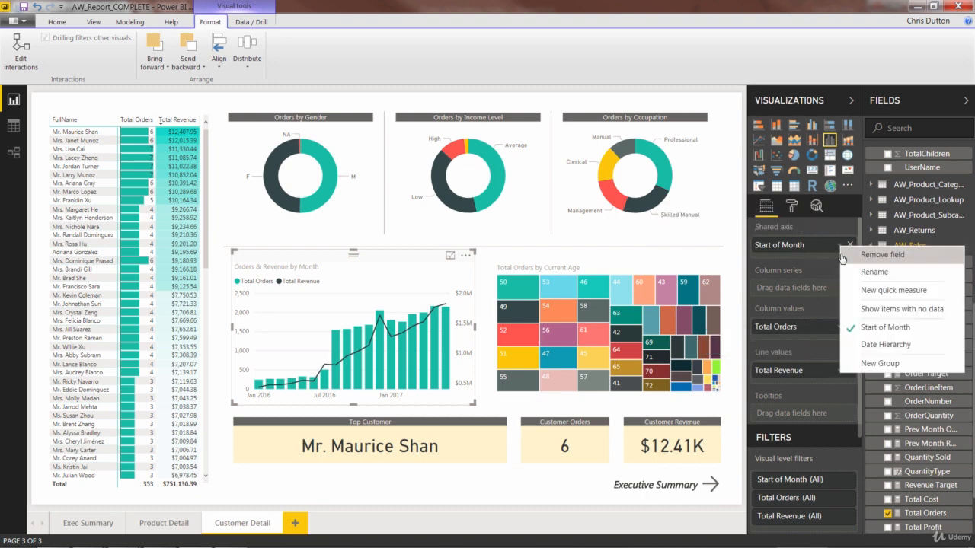
{"action": "left_click", "coordinate": [882, 329]}
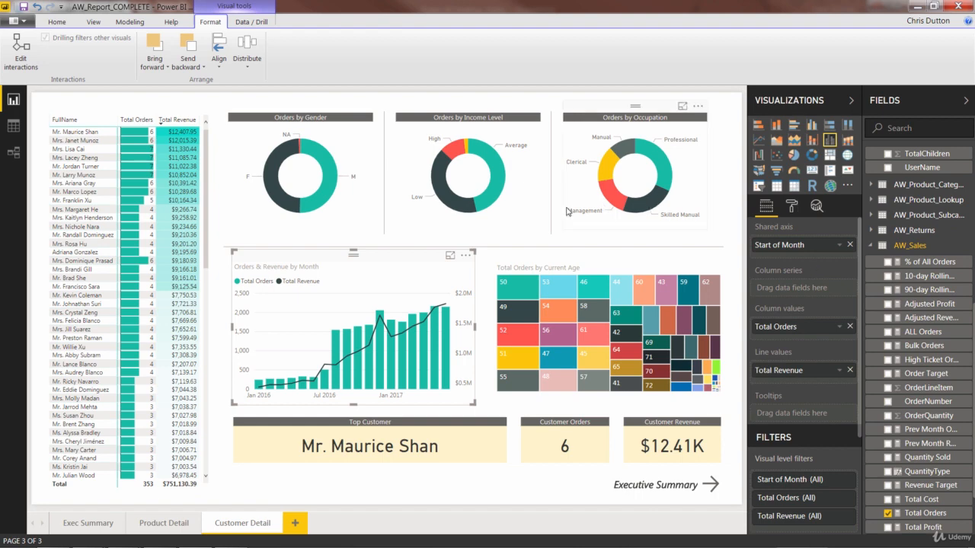
- Cross-filter the page by a month column, then turn on interaction editing for the customer matrix and select a customer row
{"action": "left_click", "coordinate": [448, 339]}
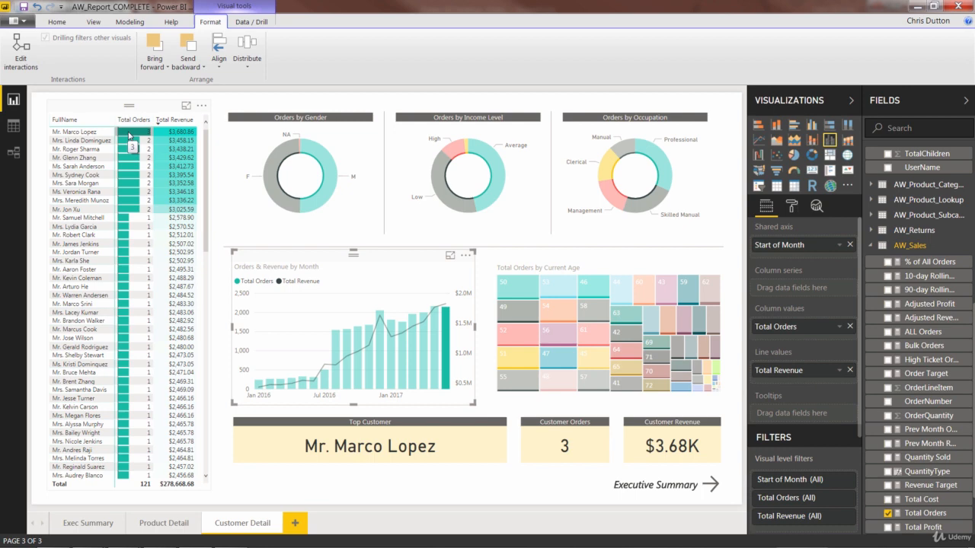
{"action": "left_click", "coordinate": [130, 136]}
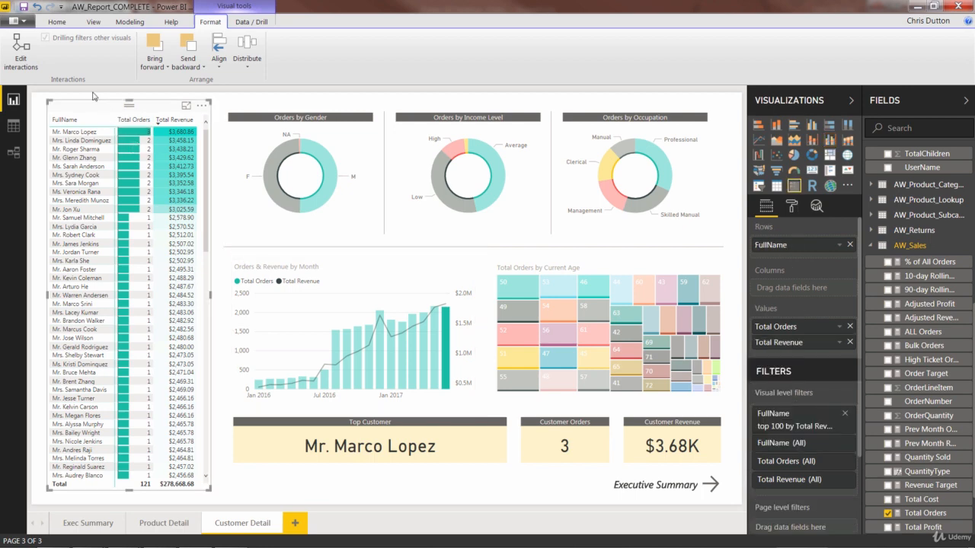
{"action": "left_click", "coordinate": [27, 52]}
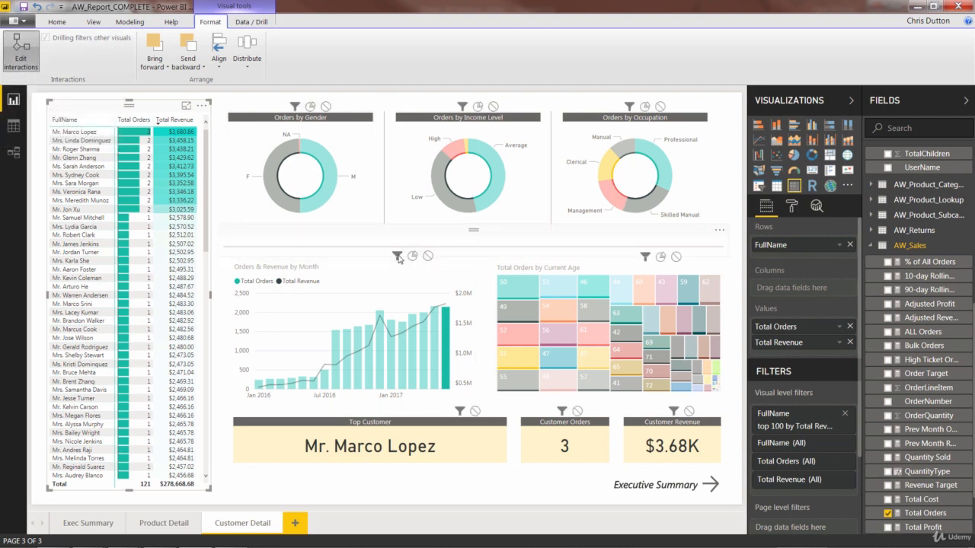
{"action": "left_click", "coordinate": [74, 134]}
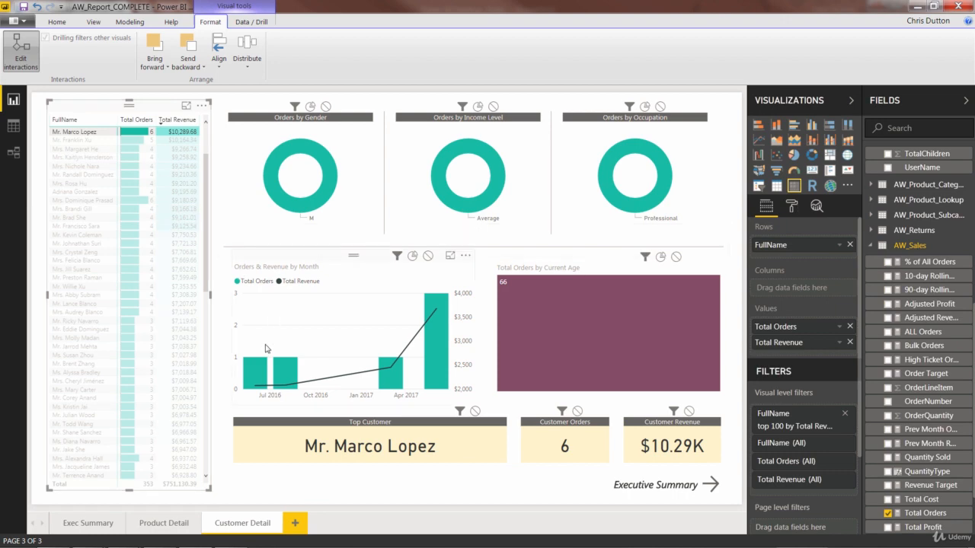
- Select the Orders by Gender donut and the Total Orders by Current Age treemap to review their interaction settings and tooltips
{"action": "mouse_move", "coordinate": [254, 371]}
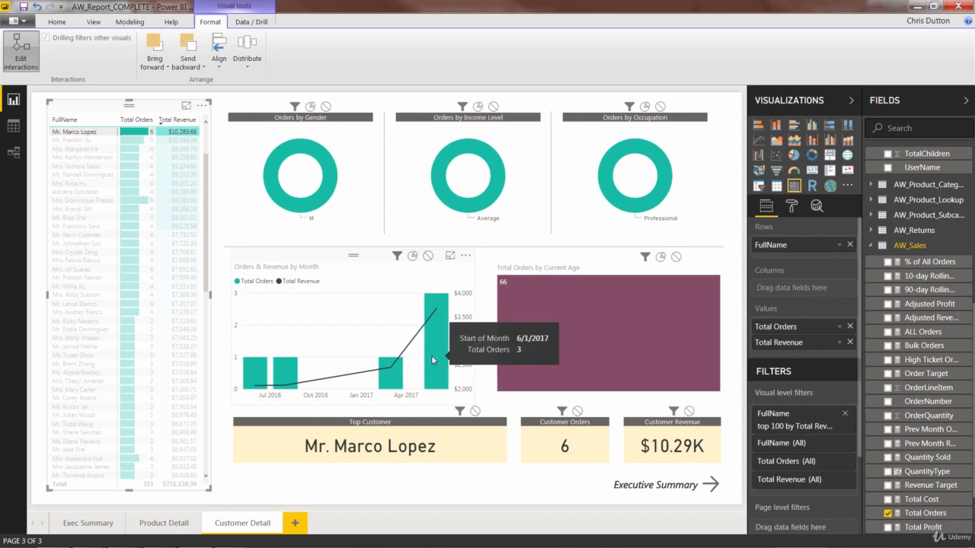
{"action": "left_click", "coordinate": [304, 171]}
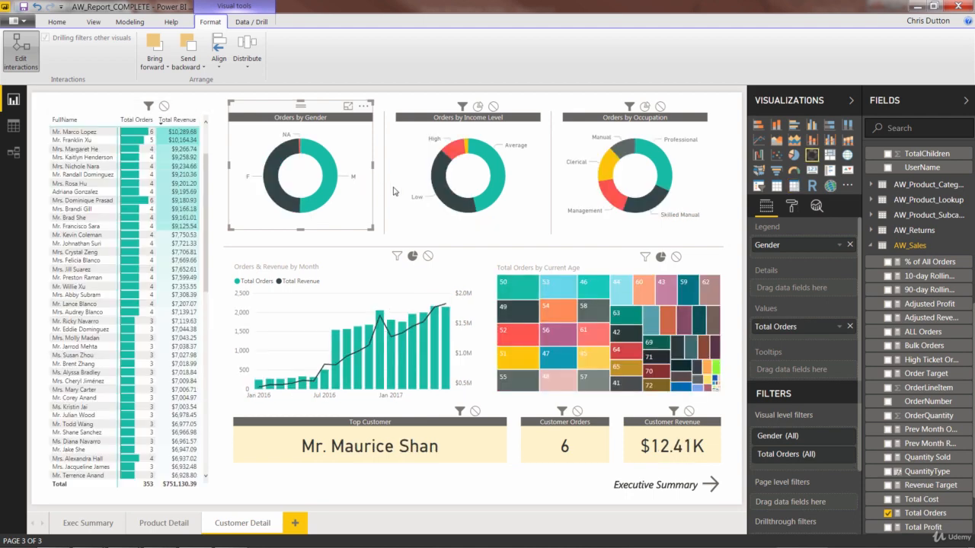
{"action": "left_click", "coordinate": [556, 268]}
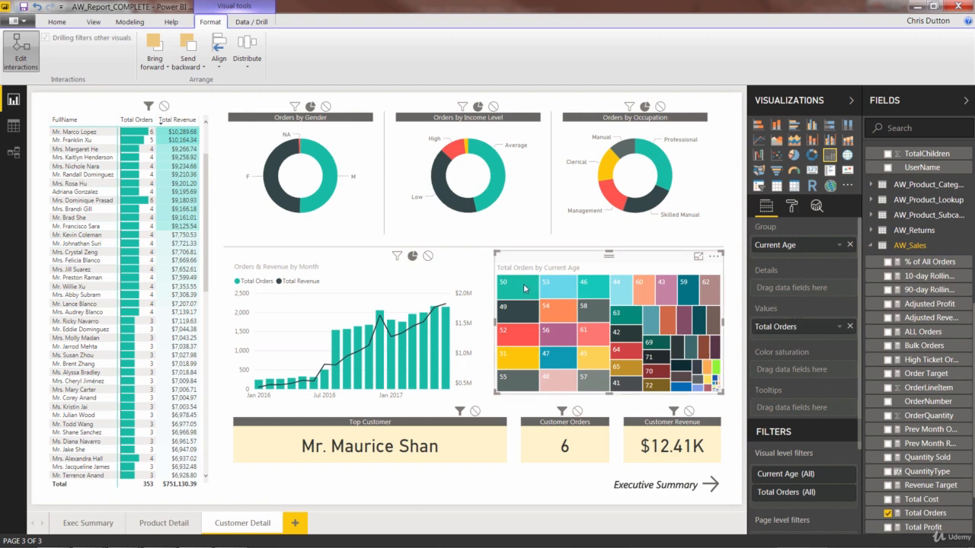
{"action": "mouse_move", "coordinate": [524, 288]}
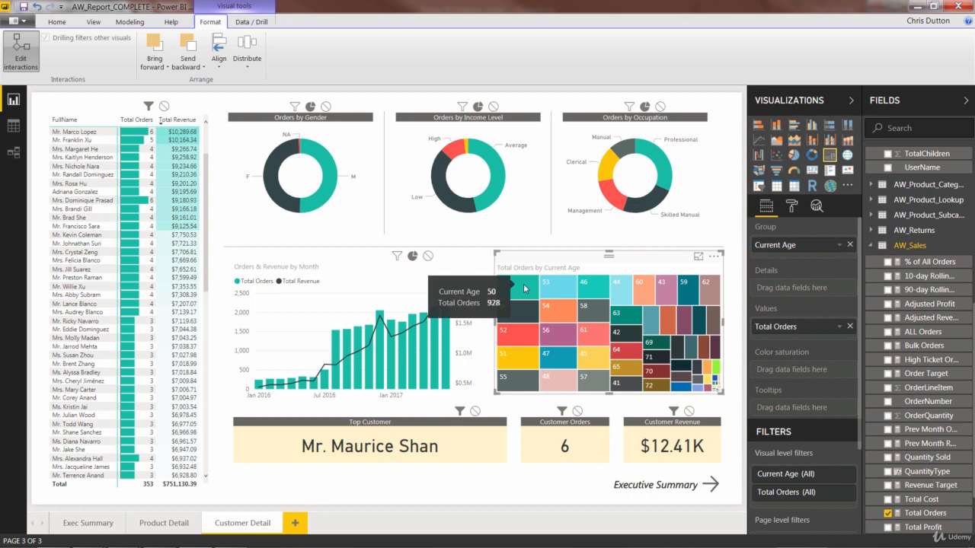
{"action": "mouse_move", "coordinate": [523, 307]}
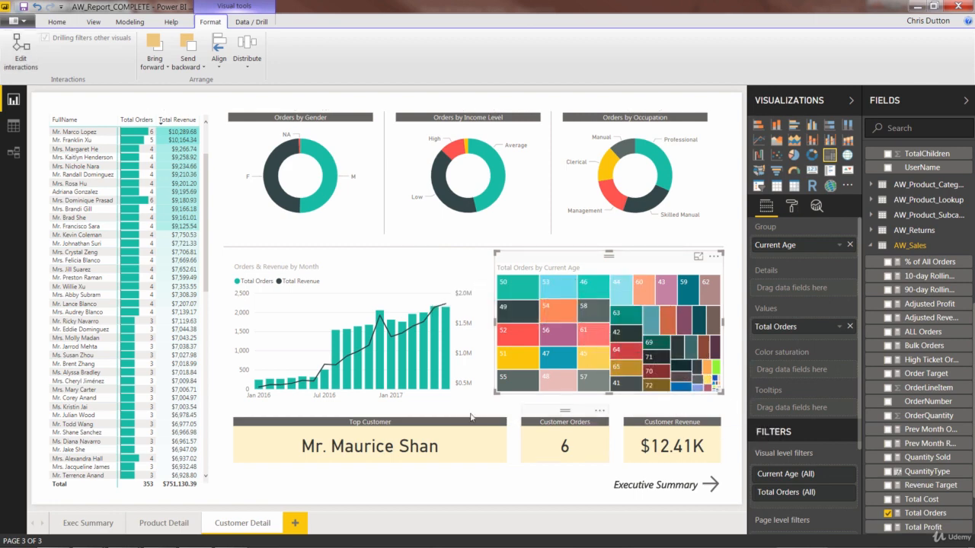
- Select the Top Customer card and inspect its field, formatting and the FullName Top N filter
{"action": "left_click", "coordinate": [418, 416]}
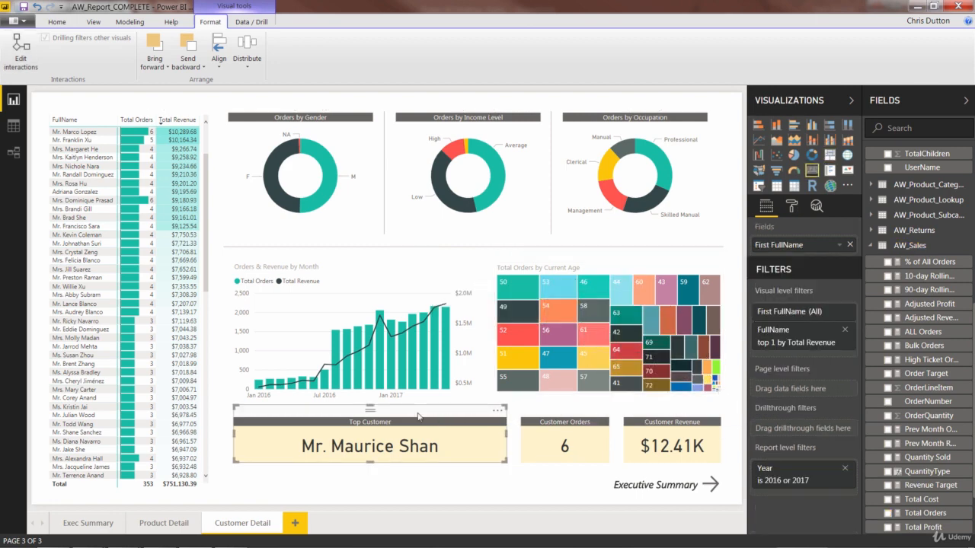
{"action": "left_click", "coordinate": [793, 208]}
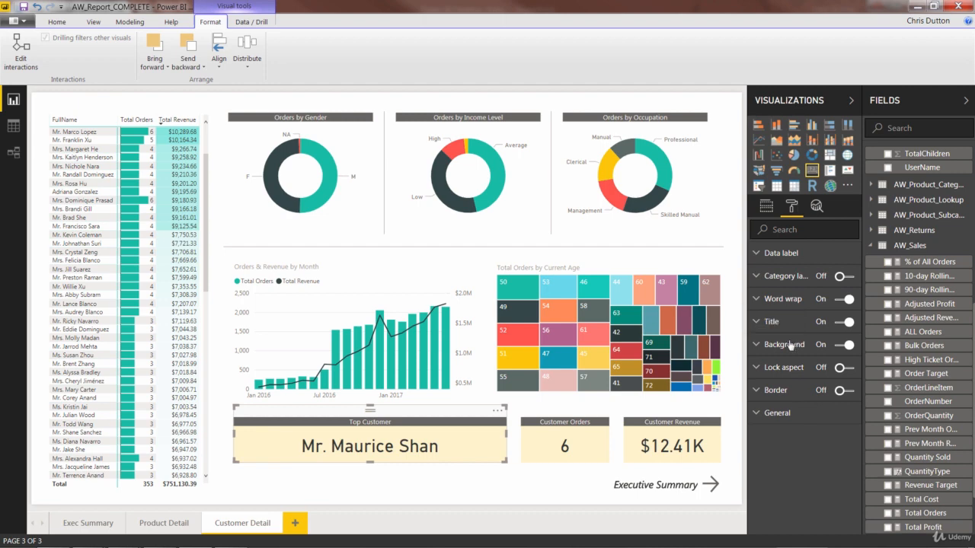
{"action": "left_click", "coordinate": [766, 208]}
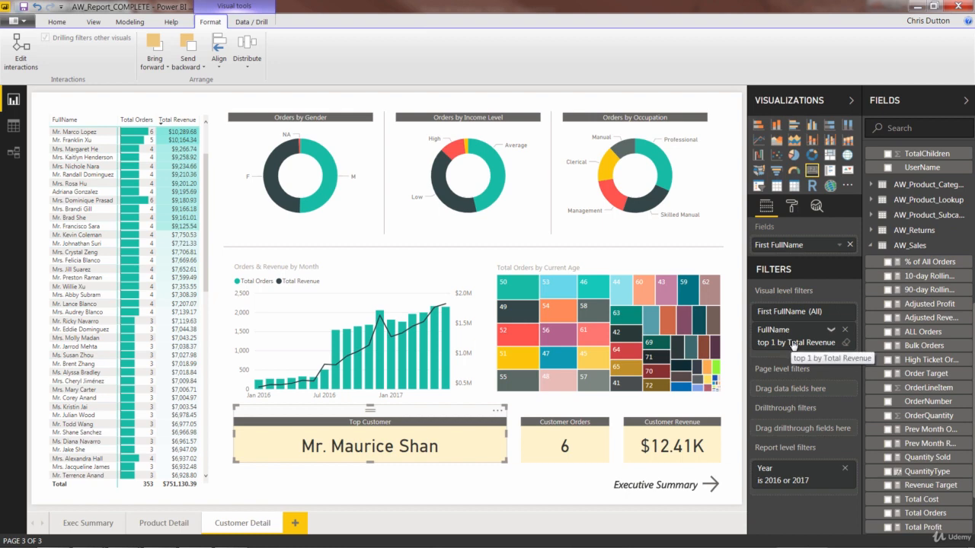
{"action": "left_click", "coordinate": [830, 331]}
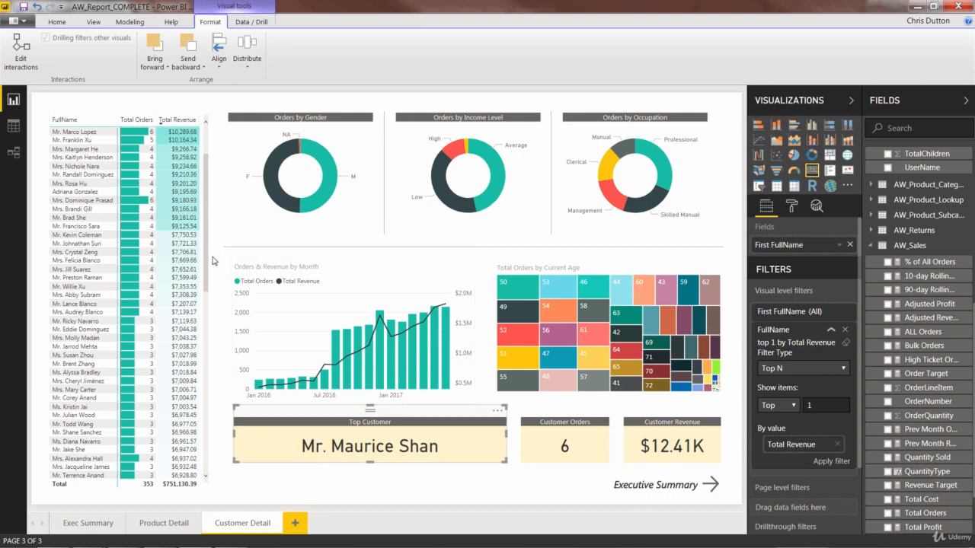
- Review the fields and filters of the matrix, Customer Orders card and Customer Revenue card, then deselect all visuals
{"action": "left_click_drag", "start_coordinate": [204, 260], "coordinate": [197, 190]}
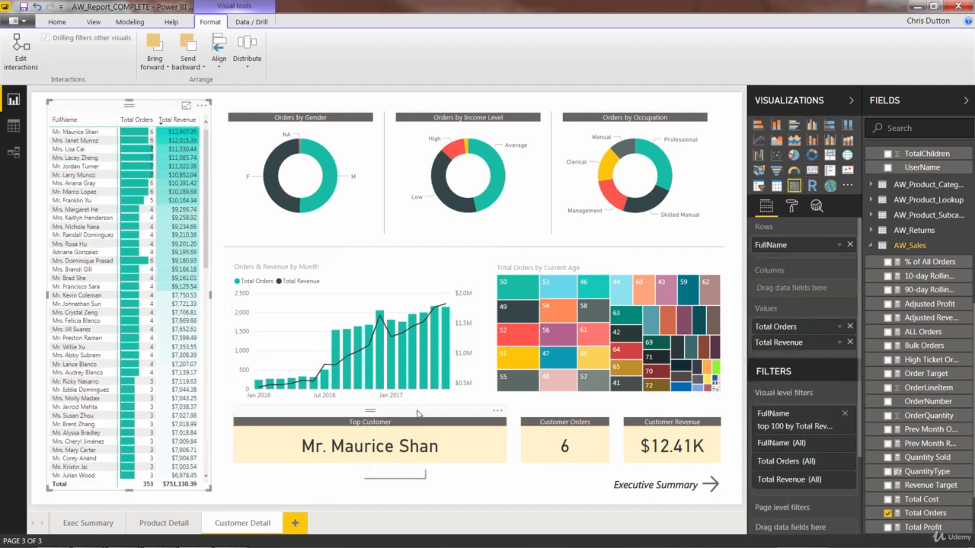
{"action": "left_click", "coordinate": [557, 413]}
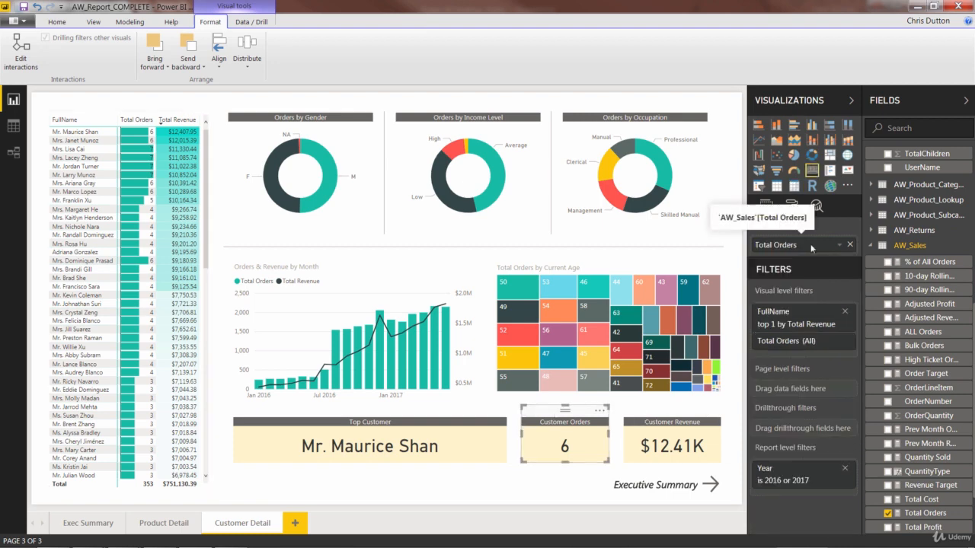
{"action": "left_click", "coordinate": [792, 208]}
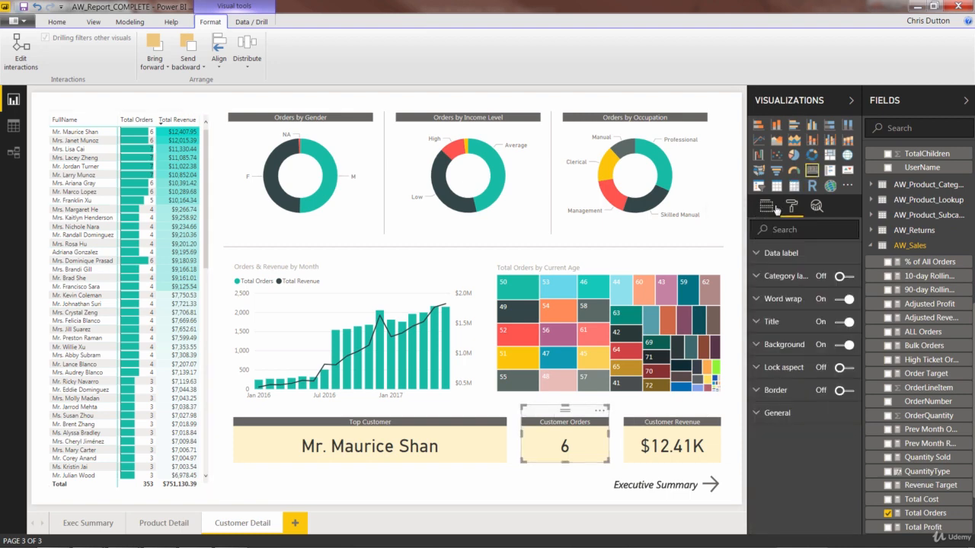
{"action": "left_click", "coordinate": [771, 208]}
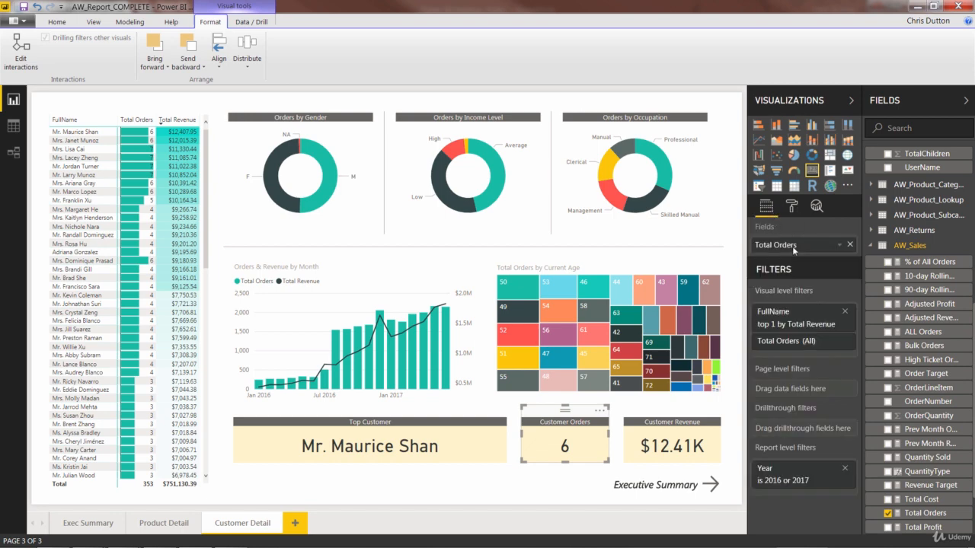
{"action": "left_click", "coordinate": [662, 418]}
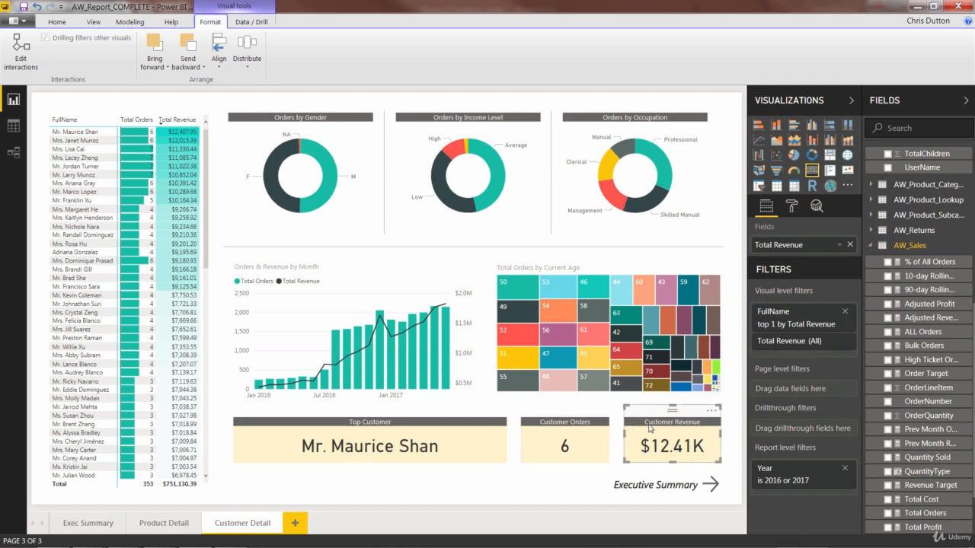
{"action": "left_click", "coordinate": [558, 478]}
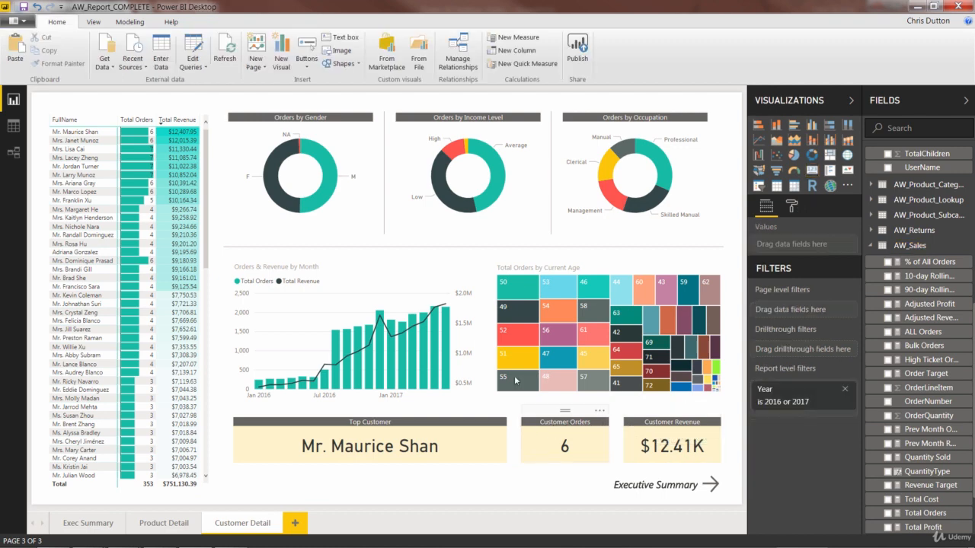
- Cross-filter the page by a gender segment and an income level segment, then inspect the Executive Summary text and arrow button
{"action": "left_click", "coordinate": [268, 174]}
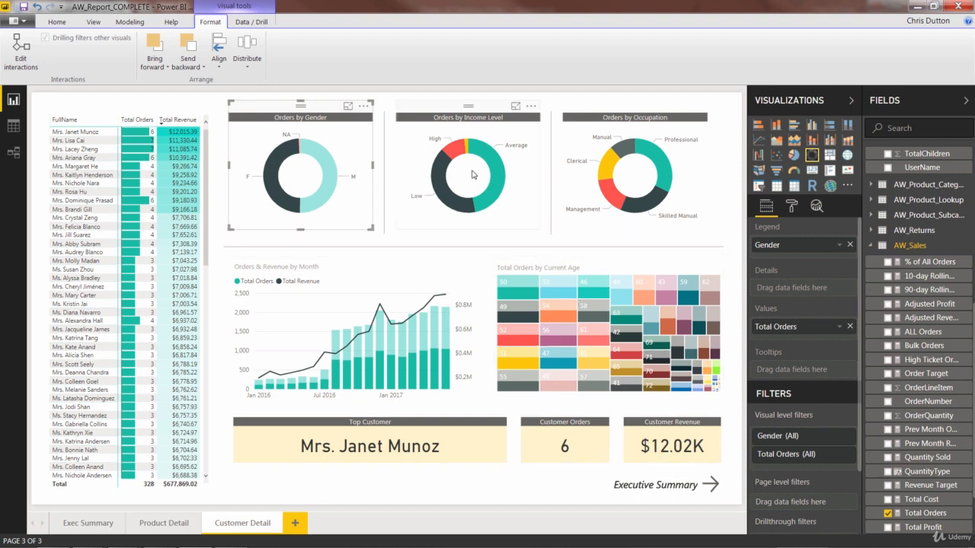
{"action": "left_click", "coordinate": [450, 151]}
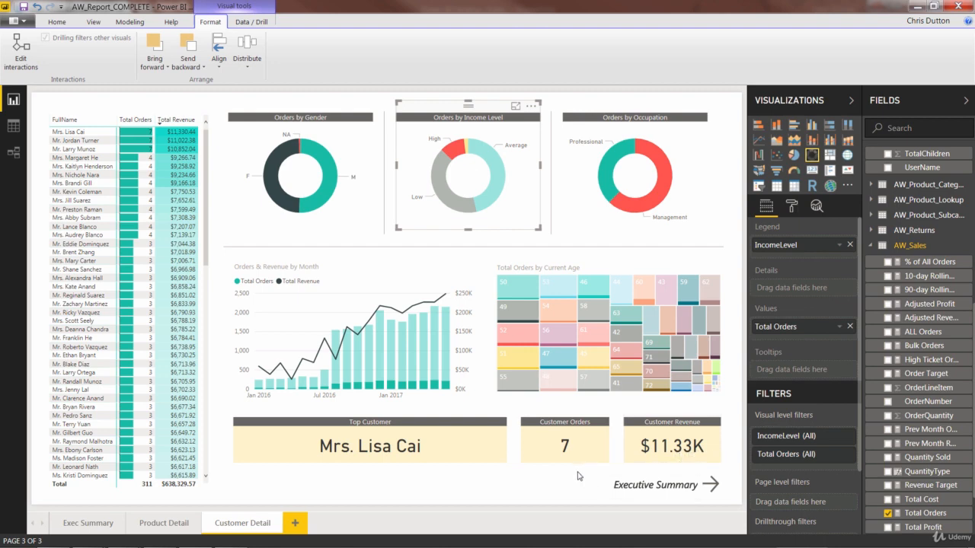
{"action": "left_click", "coordinate": [630, 480]}
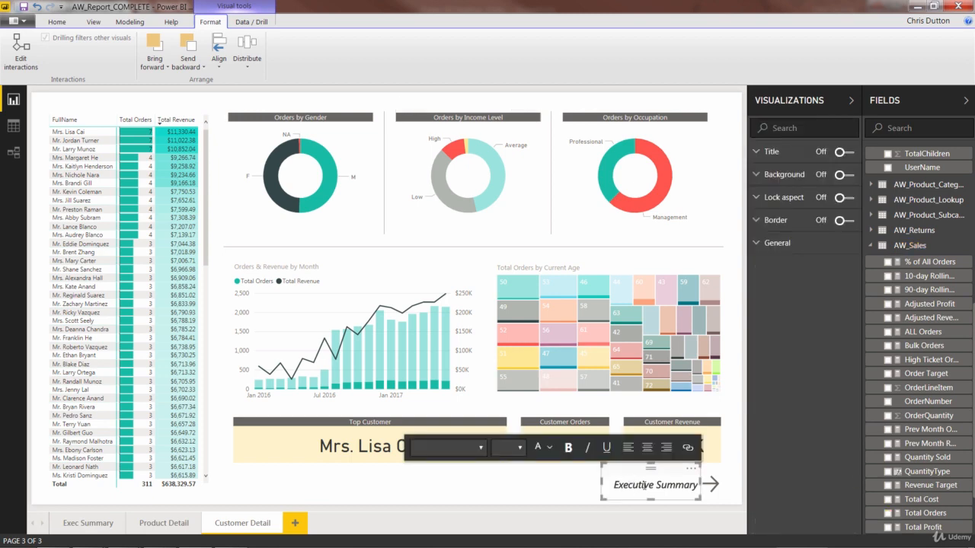
{"action": "left_click", "coordinate": [709, 471]}
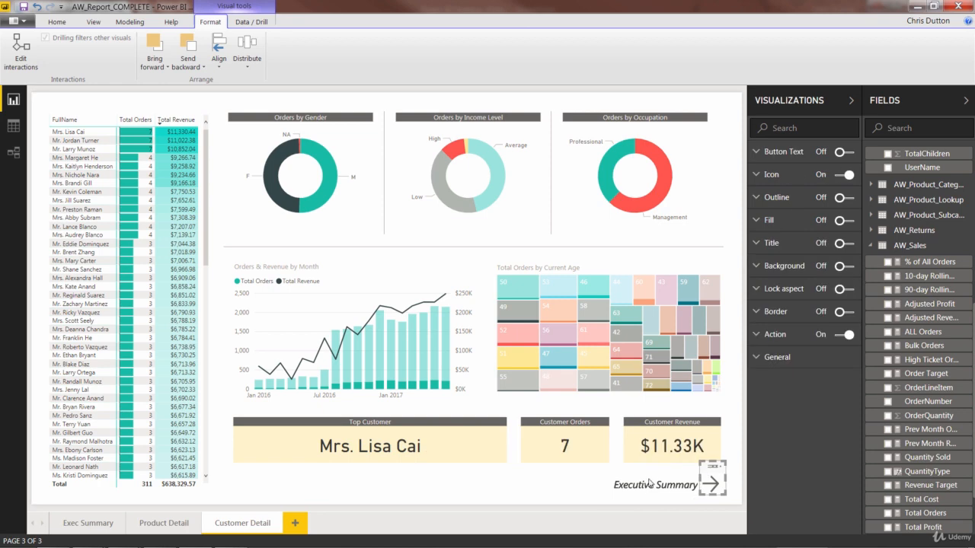
{"action": "left_click", "coordinate": [502, 491]}
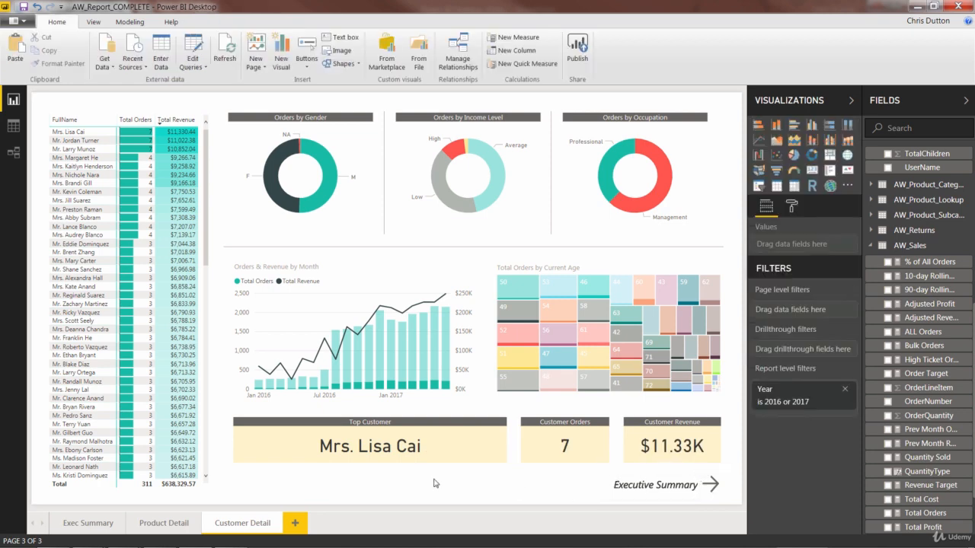
- Open the Exec Summary page and show, then close, the Bookmarks pane
{"action": "left_click", "coordinate": [84, 524]}
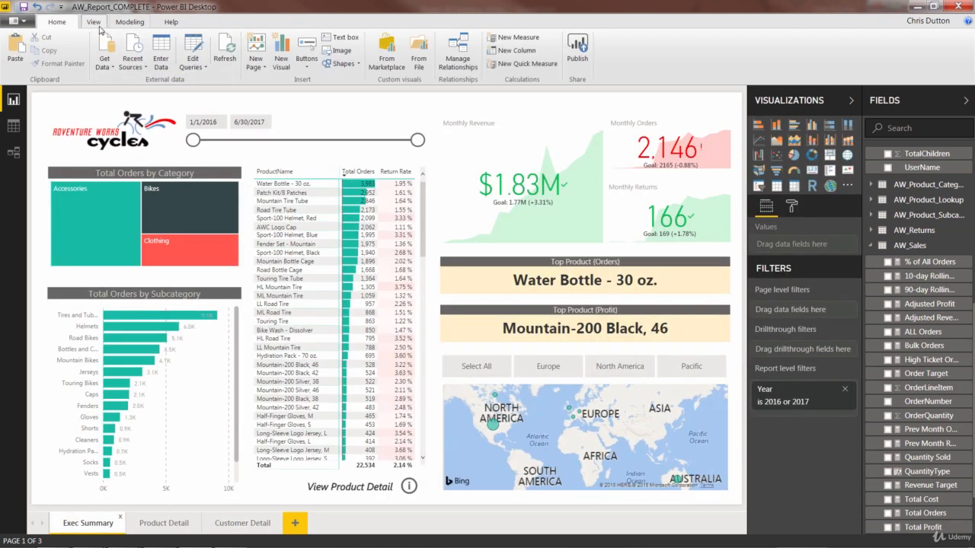
{"action": "left_click", "coordinate": [96, 25]}
{"action": "left_click", "coordinate": [142, 38]}
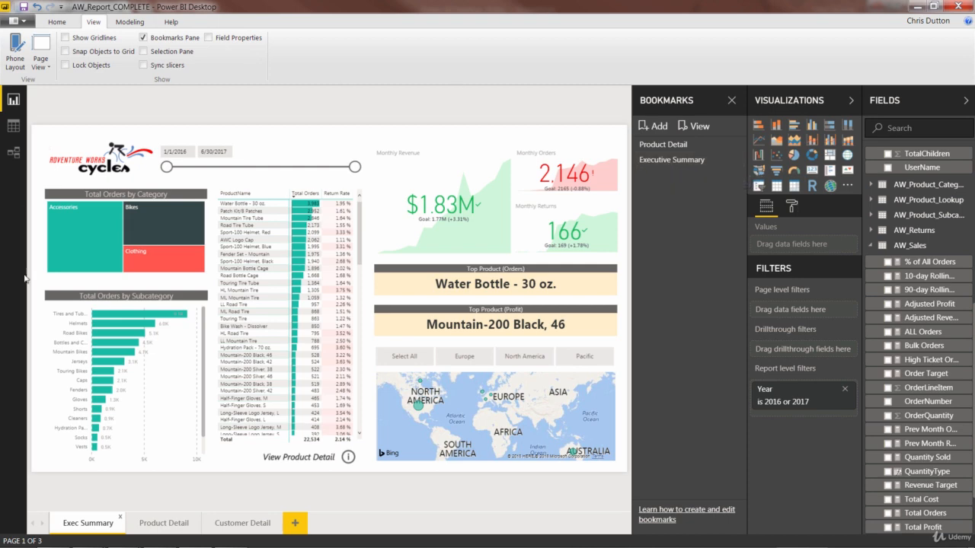
{"action": "left_click", "coordinate": [732, 101]}
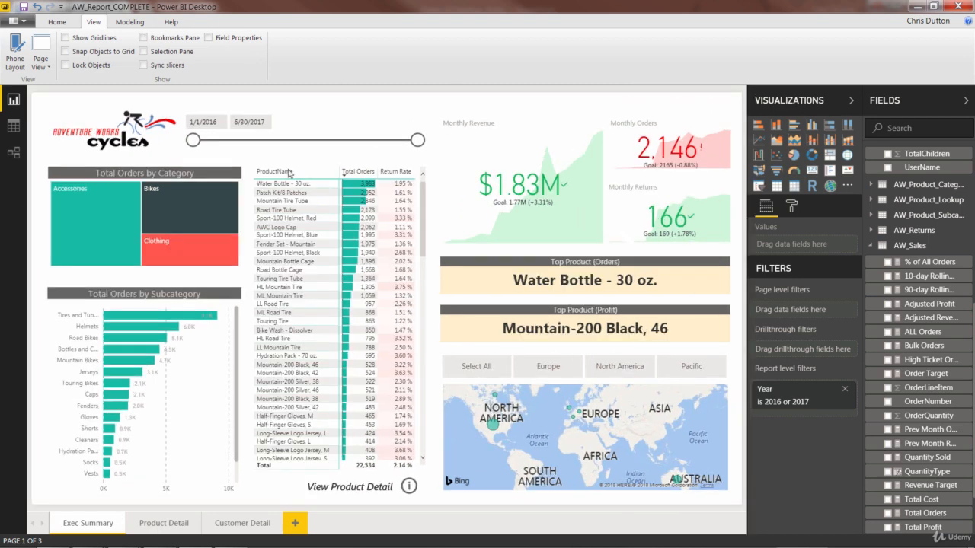
- Back on Customer Detail, review the arrow button's Action settings and pick the Executive Summary bookmark
{"action": "left_click", "coordinate": [232, 522]}
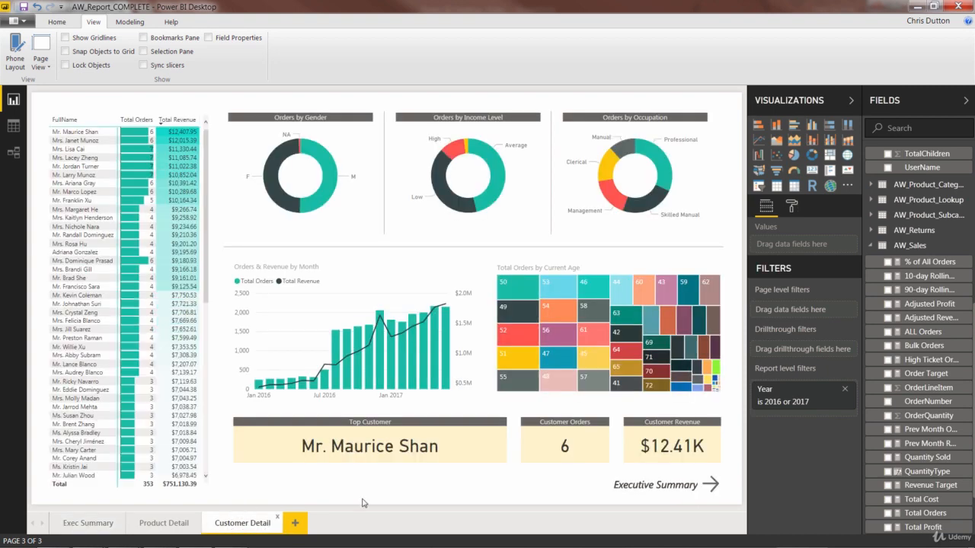
{"action": "left_click", "coordinate": [715, 474]}
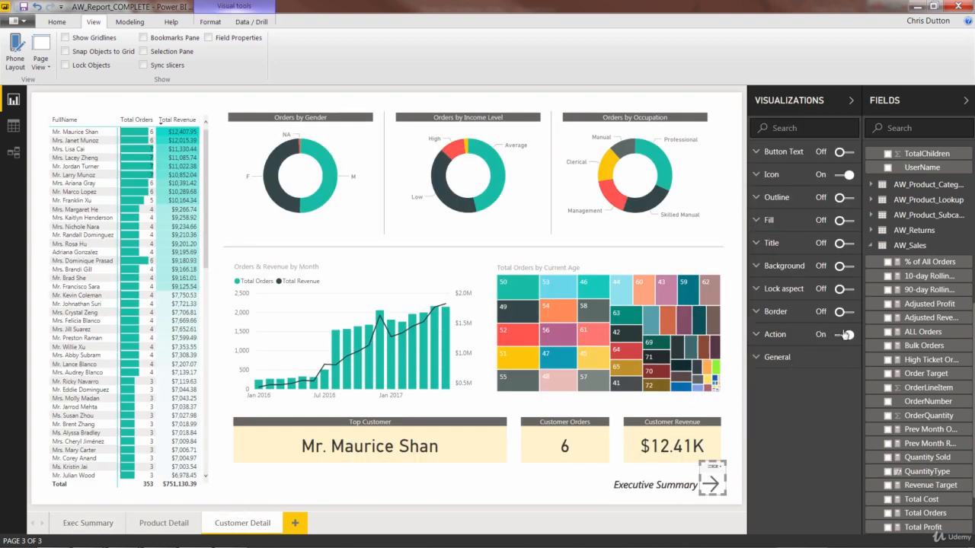
{"action": "left_click", "coordinate": [758, 336]}
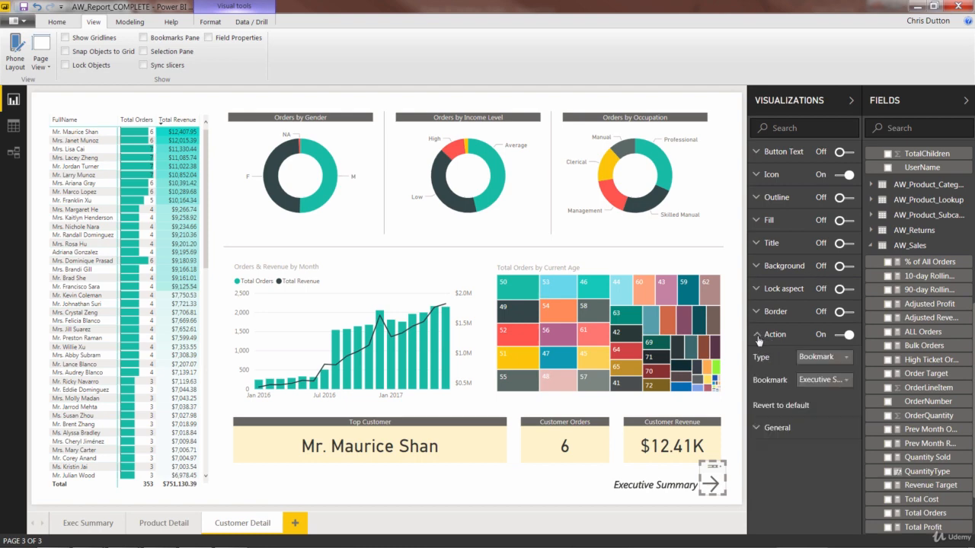
{"action": "left_click", "coordinate": [838, 381]}
{"action": "left_click", "coordinate": [838, 409]}
{"action": "left_click", "coordinate": [577, 499]}
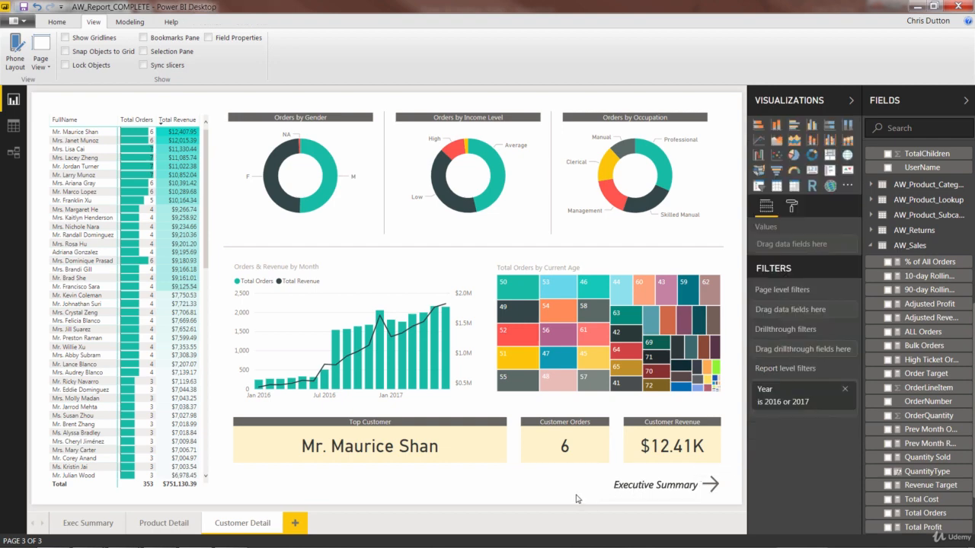
- Use the arrow button to jump to the Executive Summary, then switch between the Customer Detail and Exec Summary pages
{"action": "left_click", "coordinate": [714, 486], "text": "ctrl"}
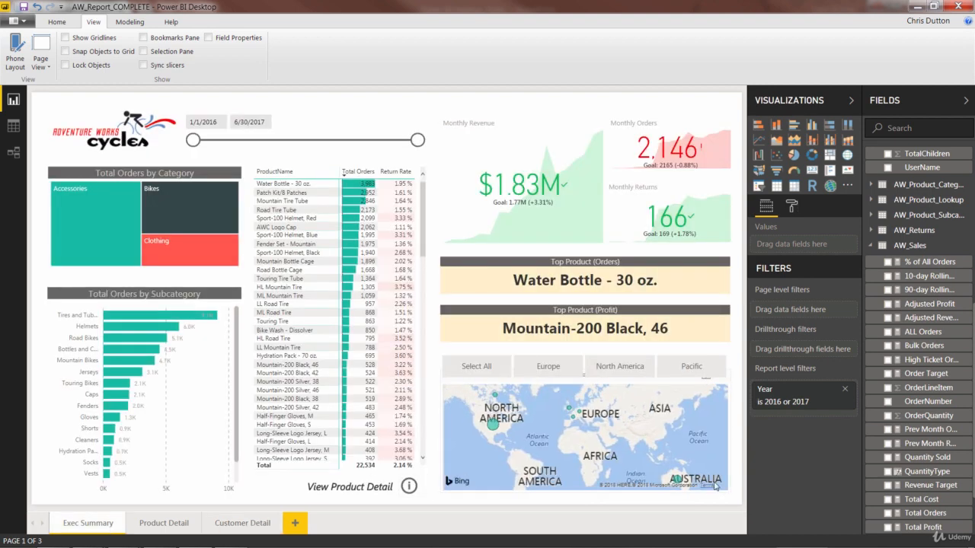
{"action": "left_click", "coordinate": [228, 526]}
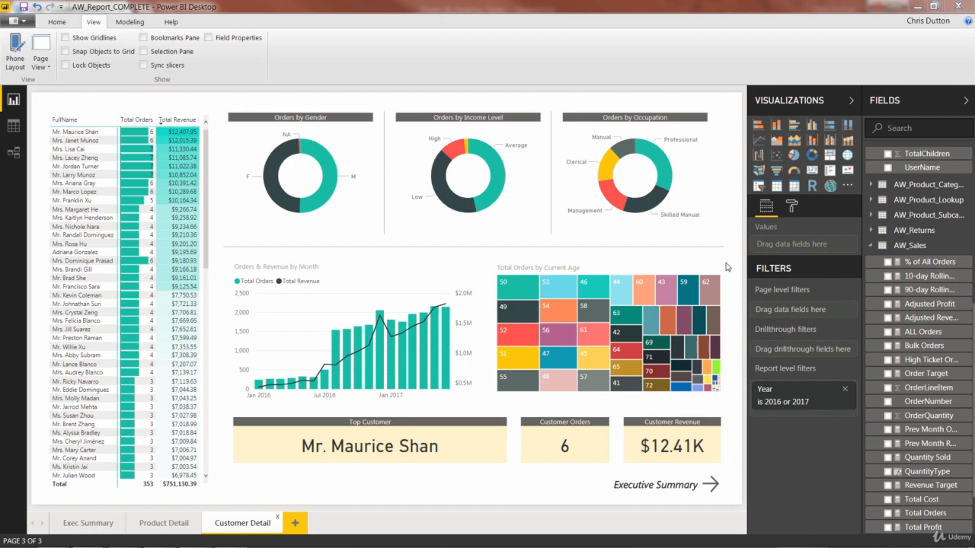
{"action": "left_click", "coordinate": [79, 523]}
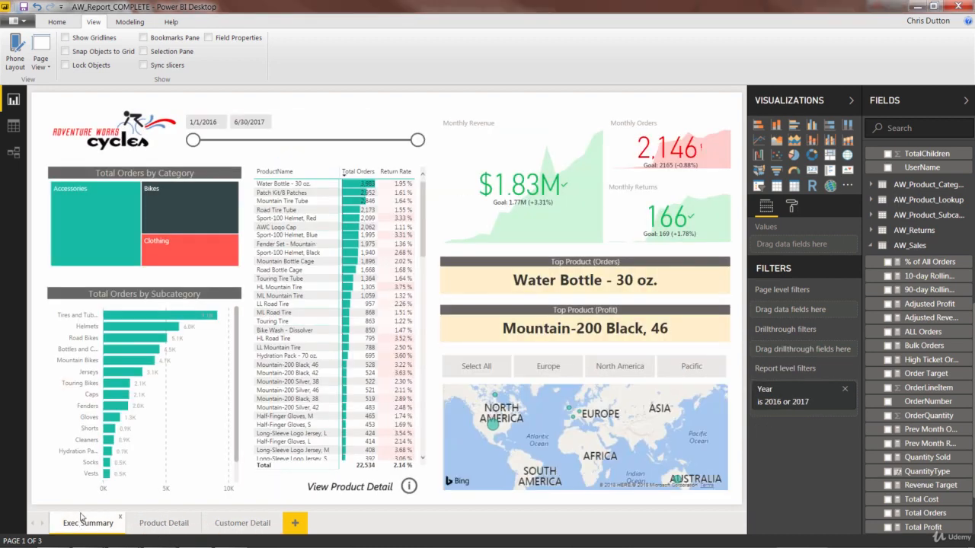